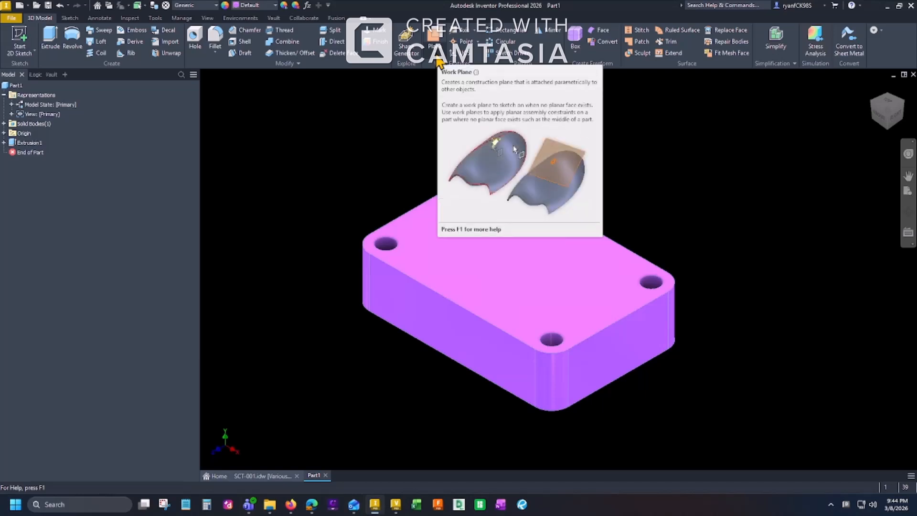
Create a work plane through the Y axis at 30 degrees to the XY plane.
click(436, 56)
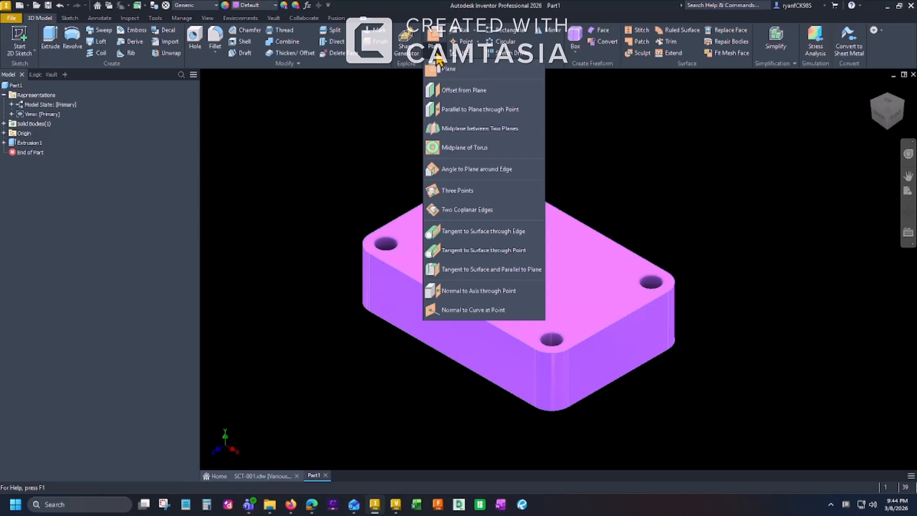
click(520, 67)
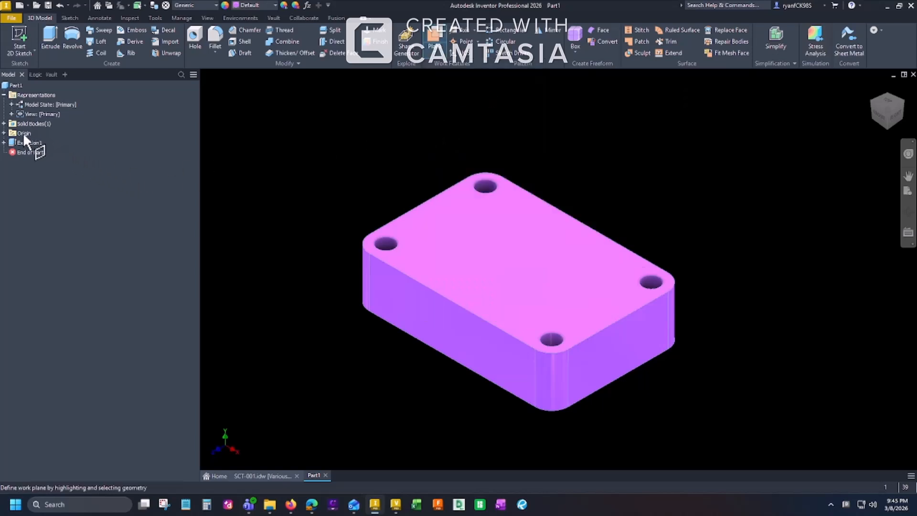
click(4, 133)
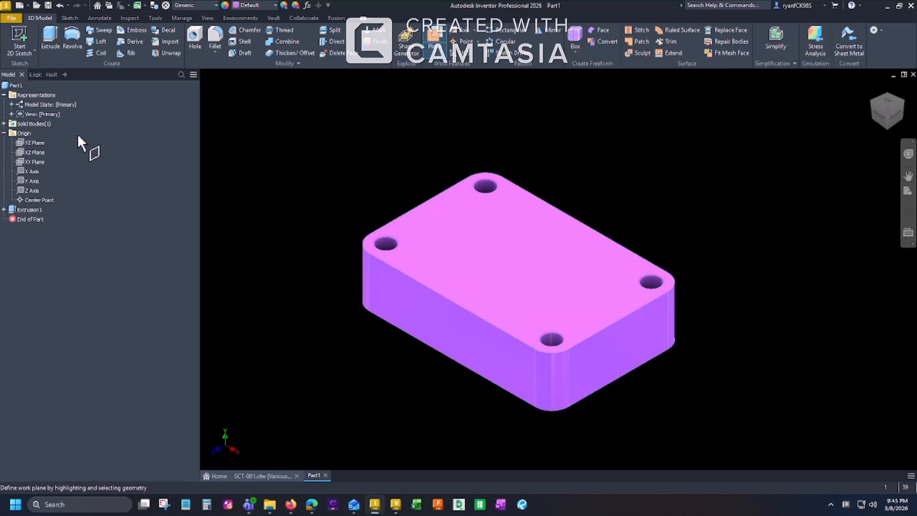
click(36, 162)
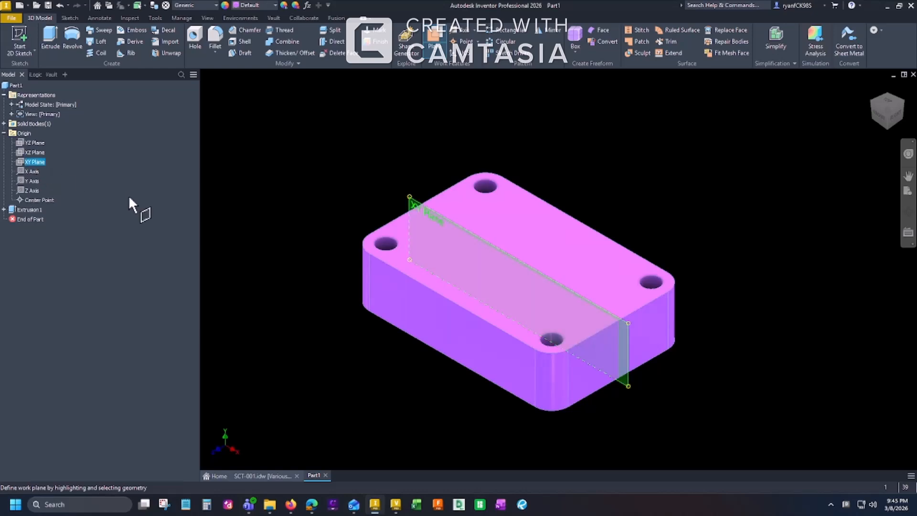
click(34, 181)
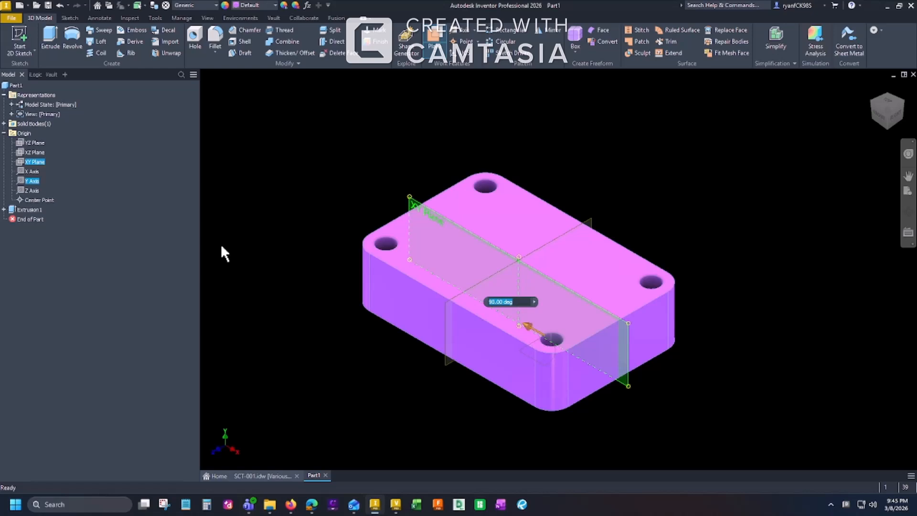
text(30)
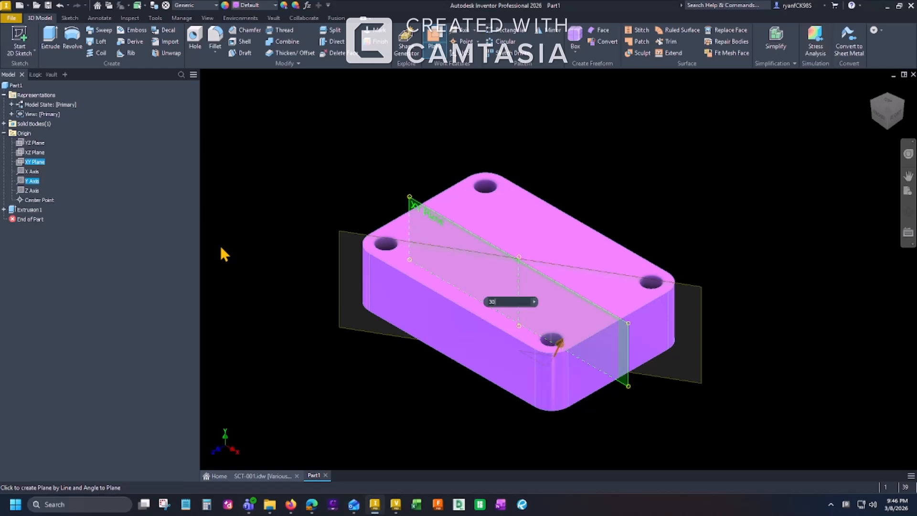
key(Return)
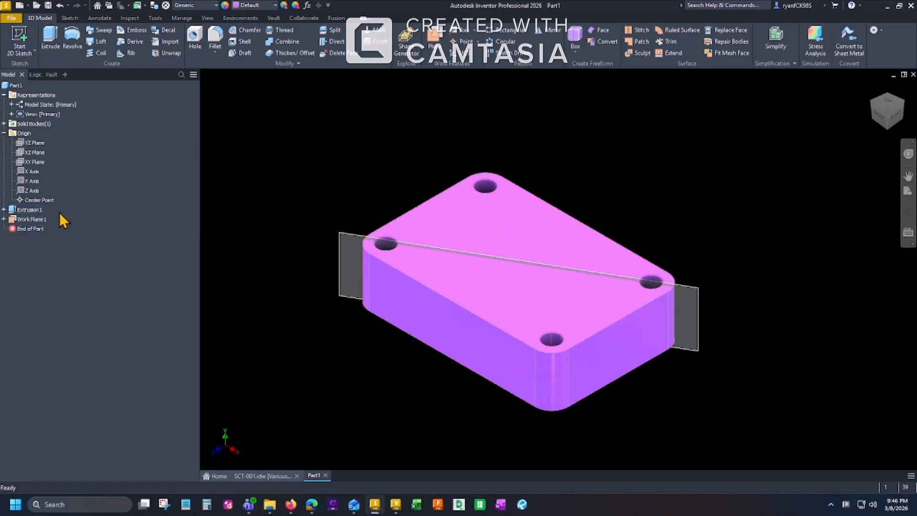
click(4, 219)
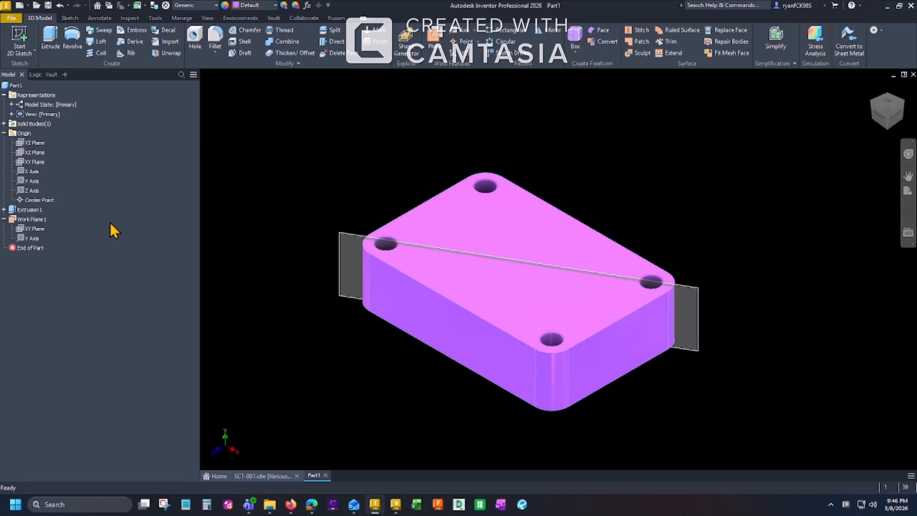
Start a 2D sketch on the angled work plane and slice the graphics at the sketch plane.
key(s)
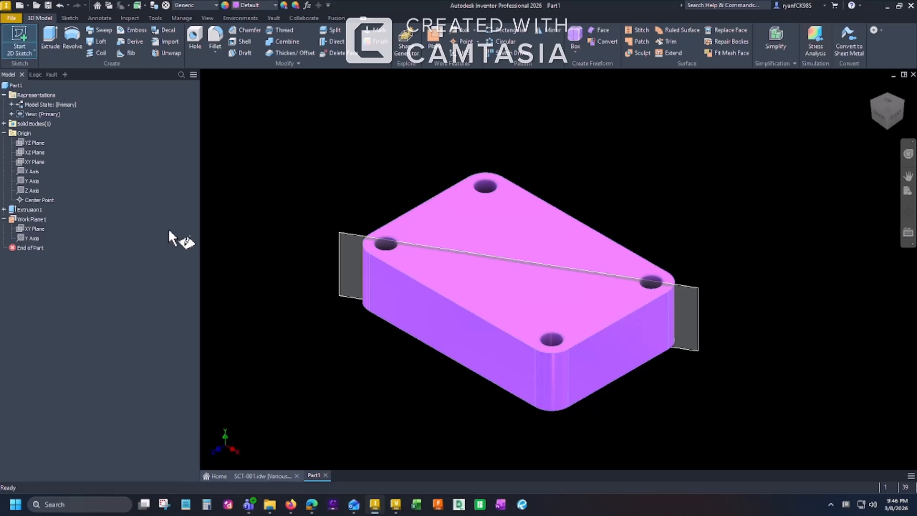
click(348, 234)
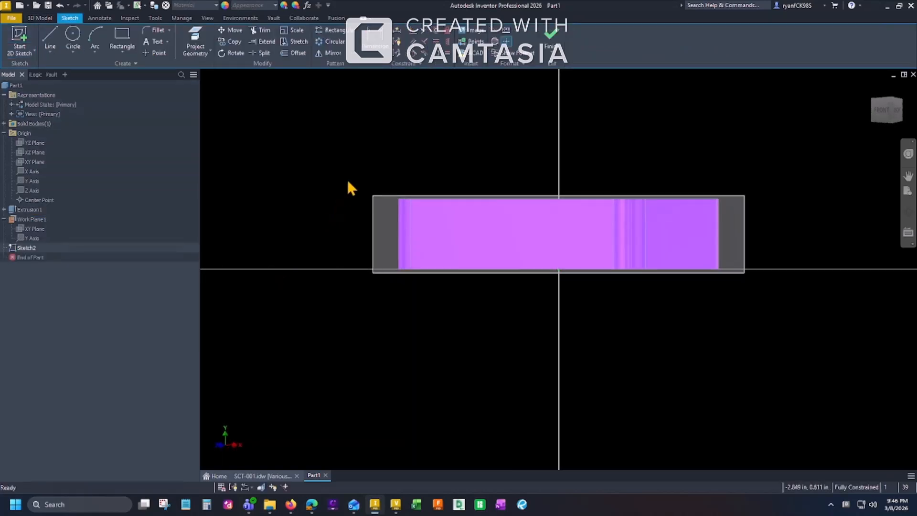
middle_drag(378, 160, 374, 170)
mouse_move(457, 159)
middle_down()
mouse_move(414, 233)
mouse_move(415, 259)
middle_up()
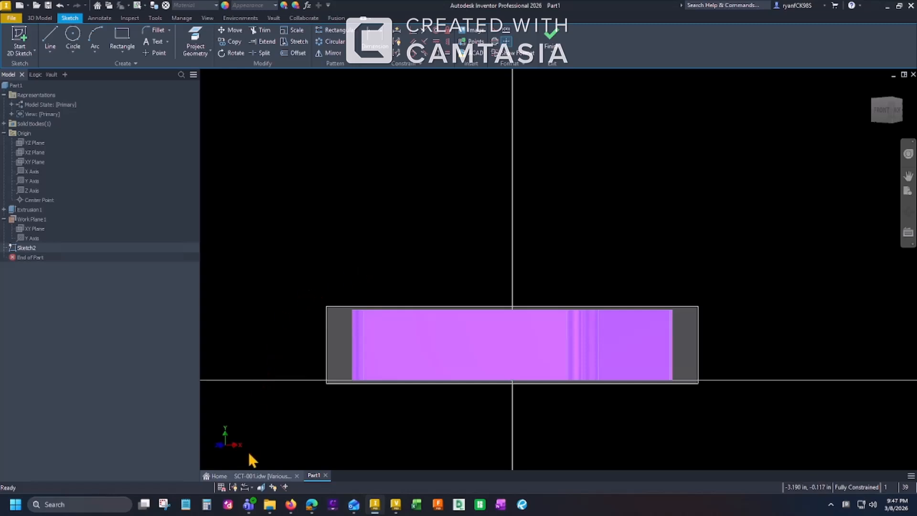
click(260, 488)
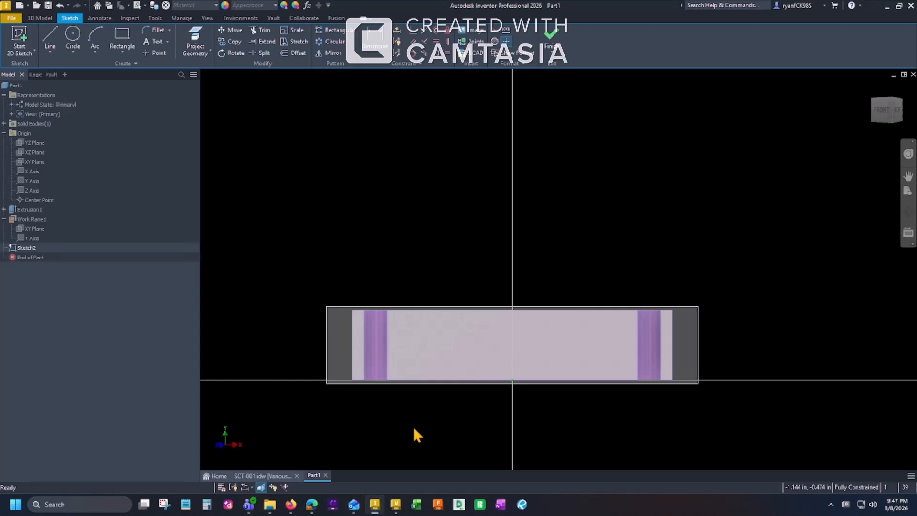
Project the plate's top edge into the sketch.
middle_drag(534, 418, 514, 431)
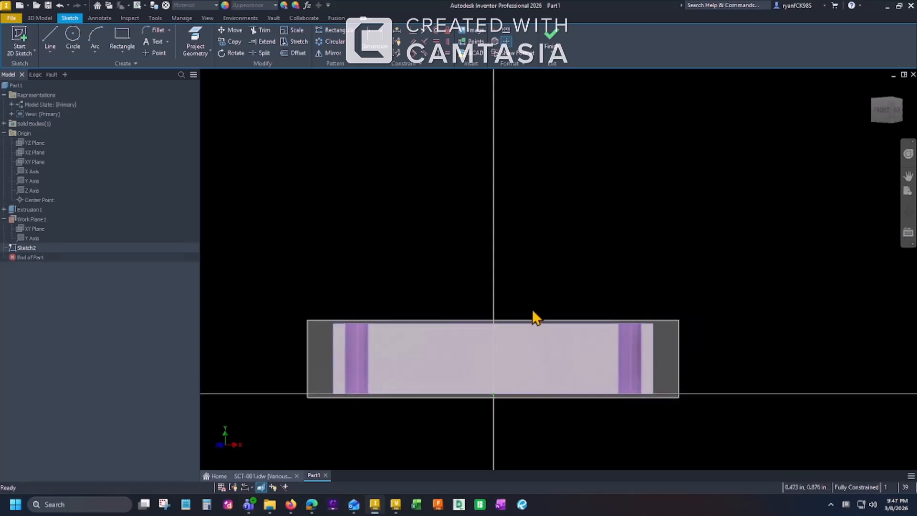
scroll(533, 312, down, 3)
mouse_move(533, 312)
middle_down()
mouse_move(550, 289)
mouse_move(593, 266)
middle_up()
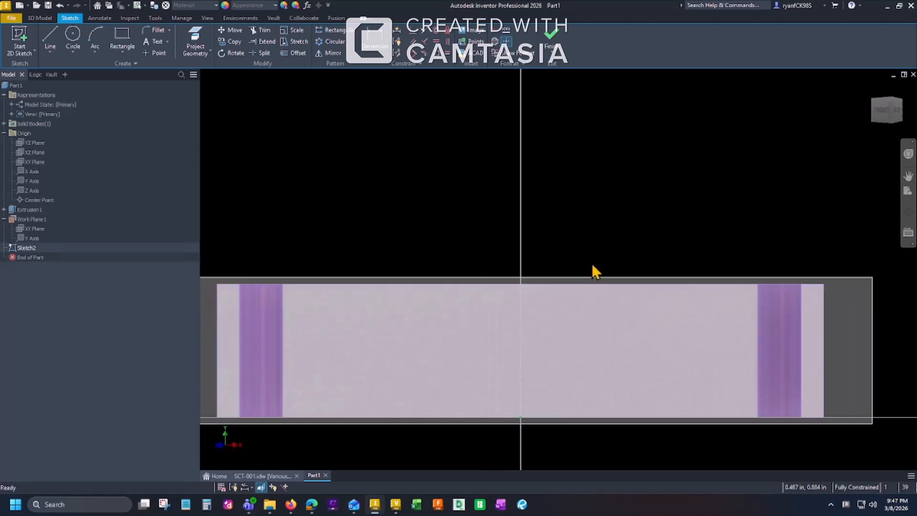
click(200, 34)
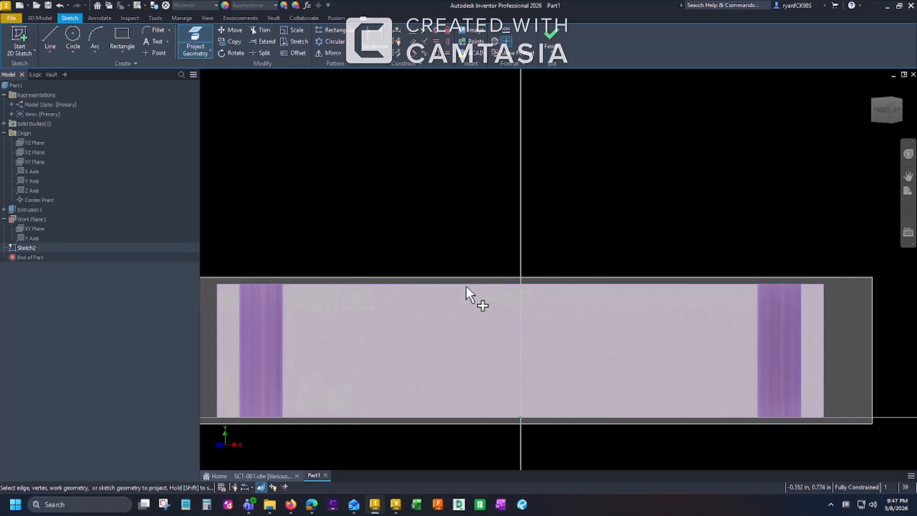
click(466, 282)
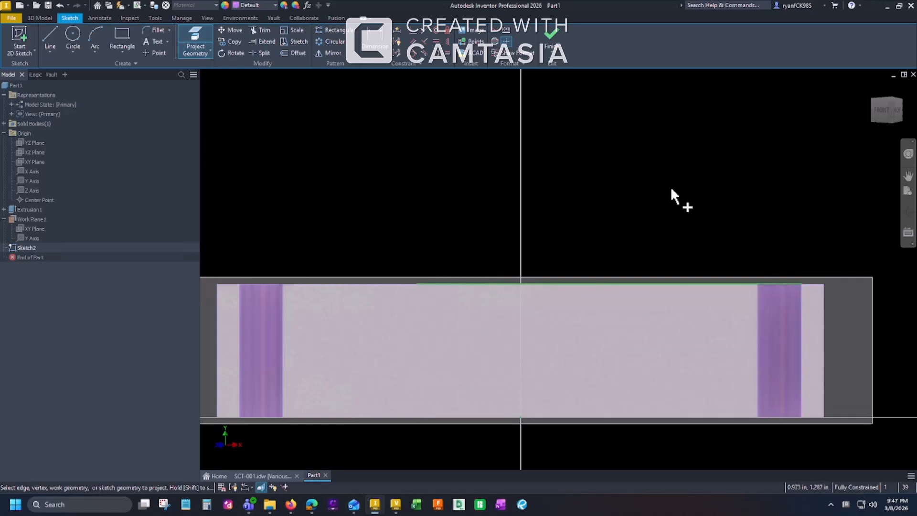
key(Escape)
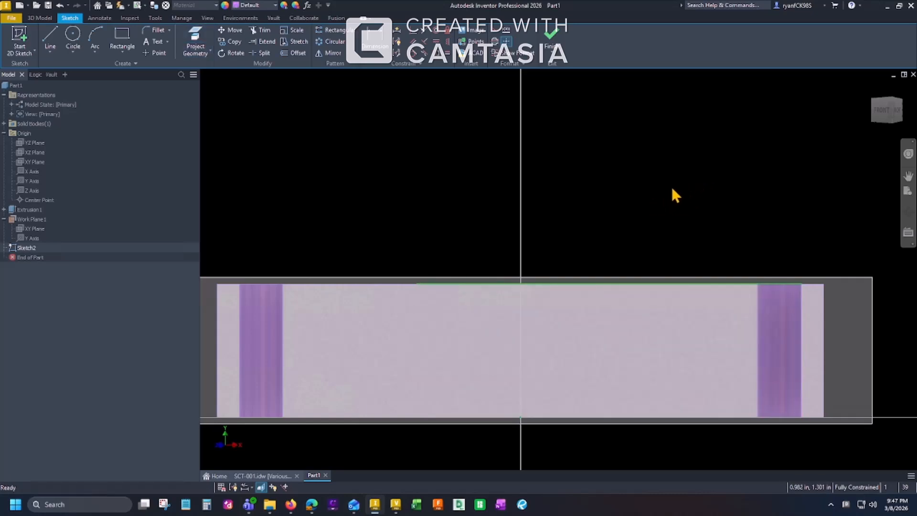
Project the Y axis into the sketch as a vertical centre reference.
key(F4)
shift+middle_drag(671, 185, 671, 239)
shift+middle_drag(670, 200, 672, 227)
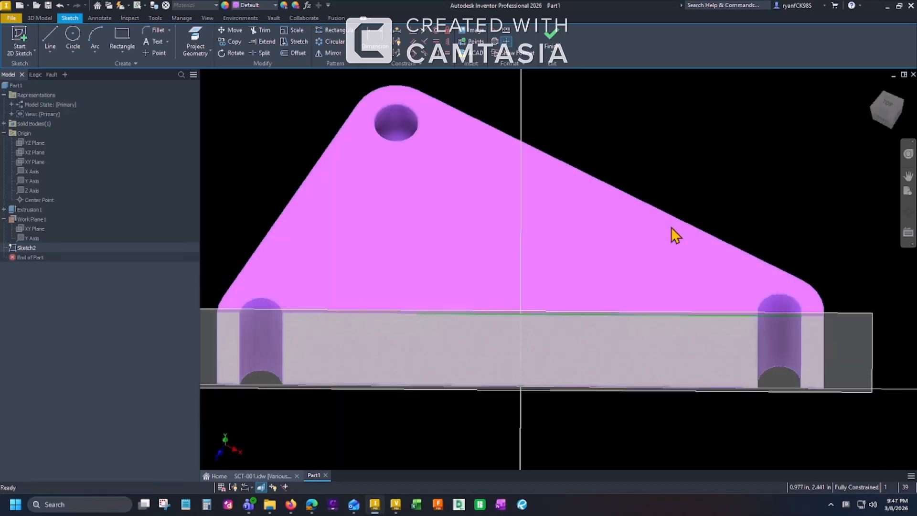
middle_drag(851, 154, 850, 153)
middle_drag(892, 229, 876, 221)
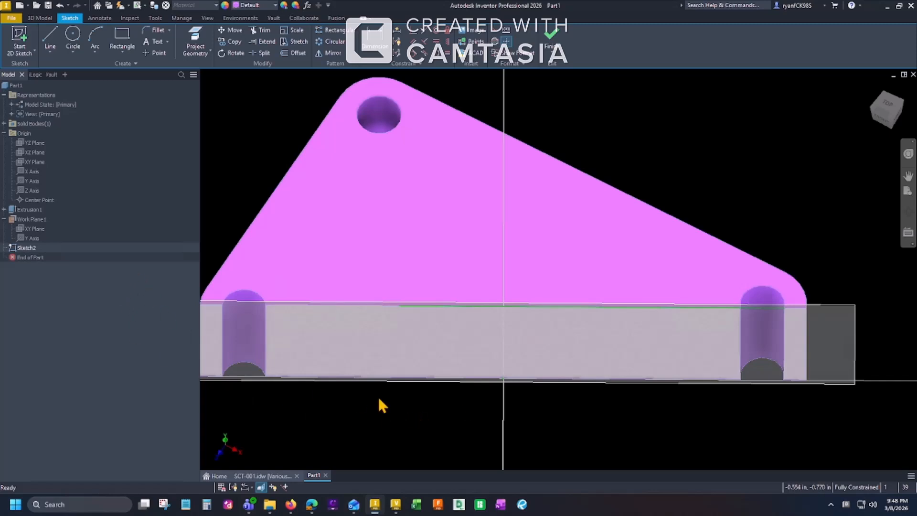
click(32, 181)
click(196, 38)
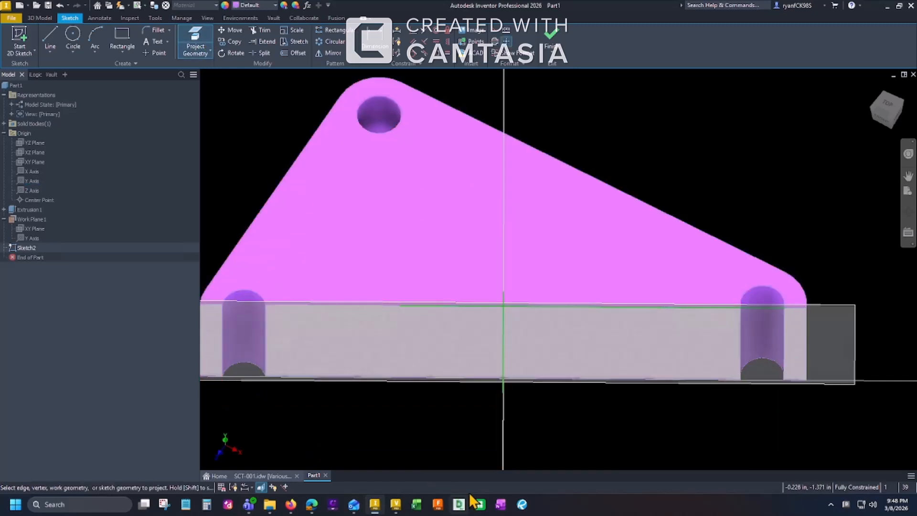
key(Escape)
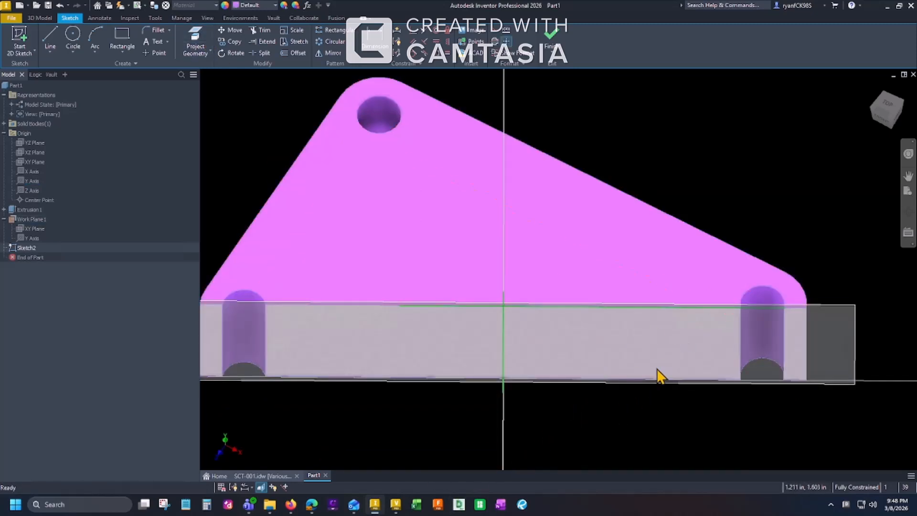
Sketch the lug's right side as connected lines rising from the projected top edge, with a rectangular notch cut inward.
mouse_move(626, 411)
shift+middle_down()
mouse_move(628, 297)
mouse_move(618, 350)
shift+middle_up()
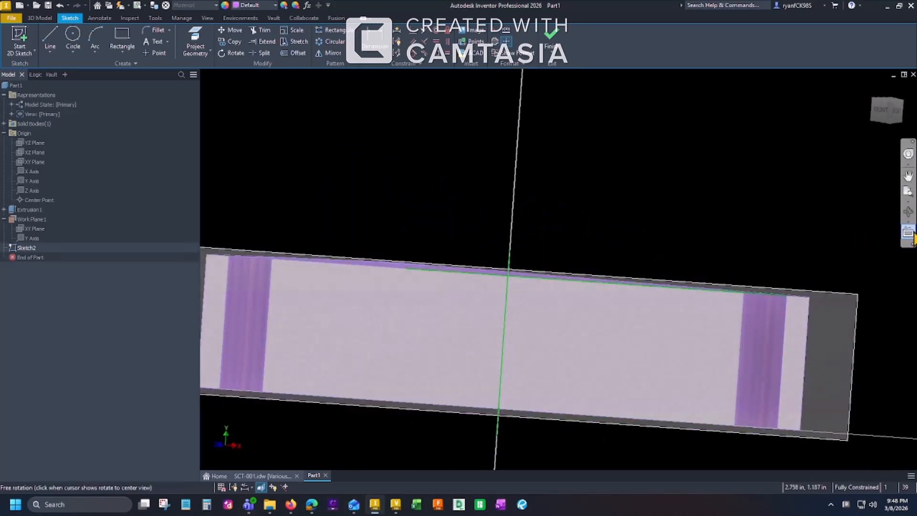
click(908, 233)
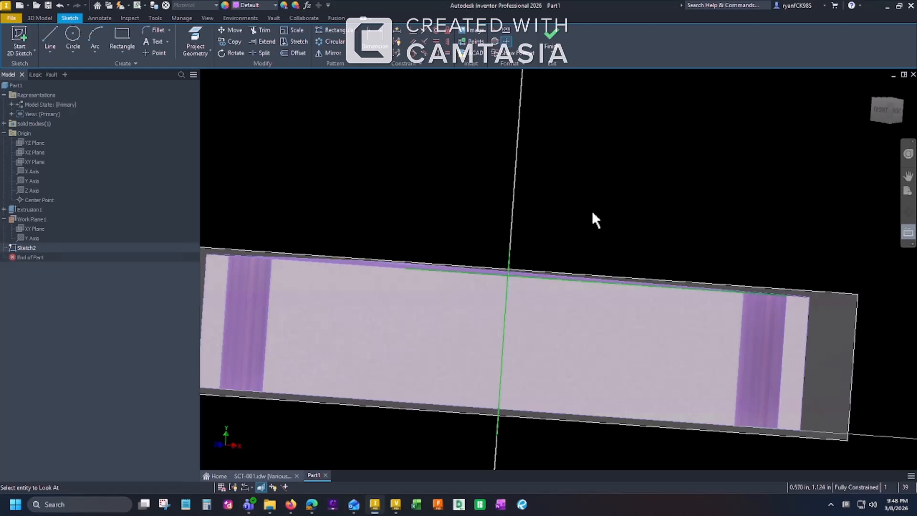
click(908, 234)
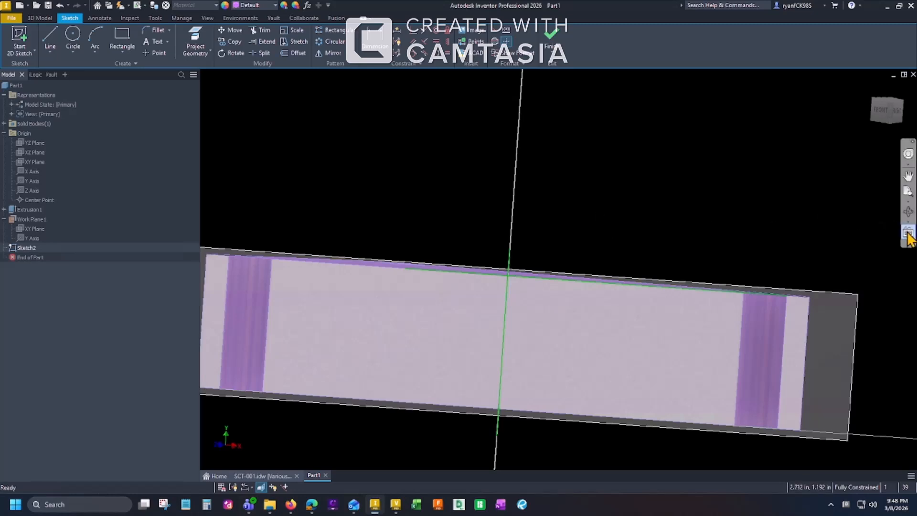
click(908, 233)
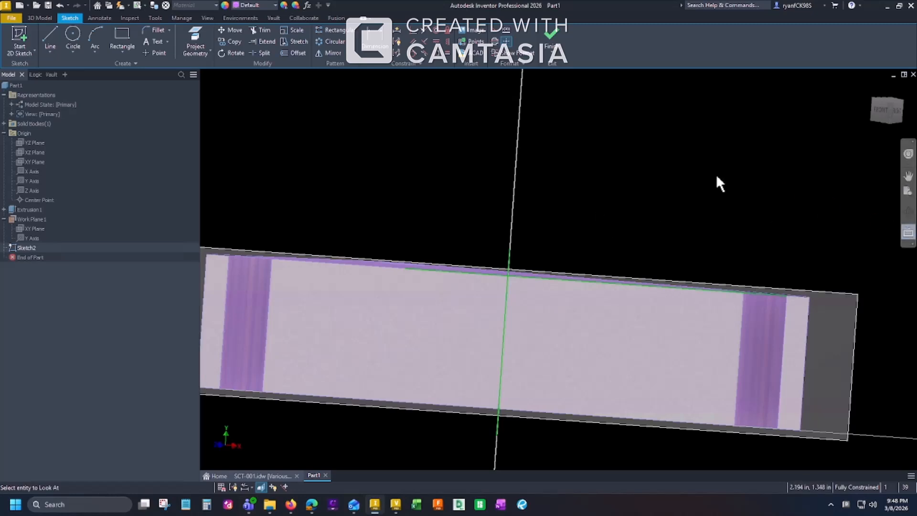
click(845, 293)
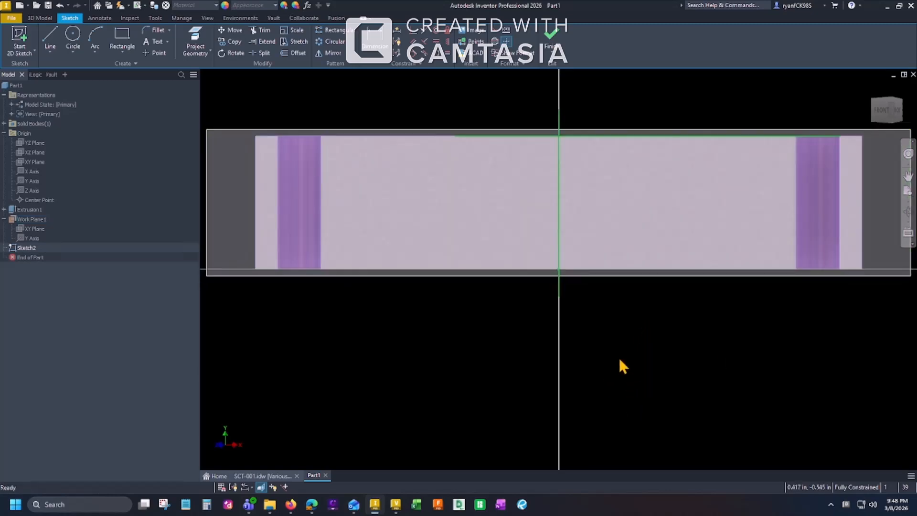
key(F2)
drag(612, 286, 604, 434)
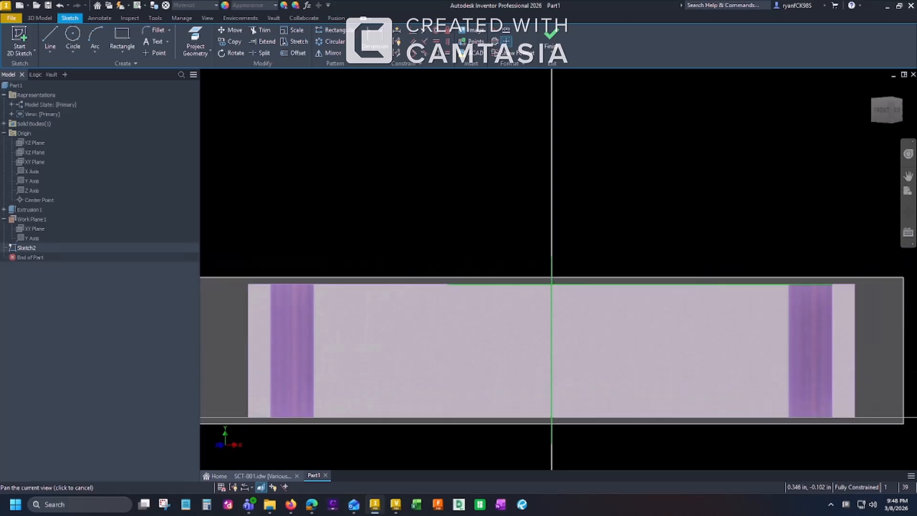
key(Escape)
key(l)
click(666, 284)
click(665, 257)
click(610, 257)
click(610, 234)
click(666, 234)
double_click(665, 206)
Sketch the lug's left side as connected lines rising from the projected top edge, with an inward rectangular notch.
click(486, 284)
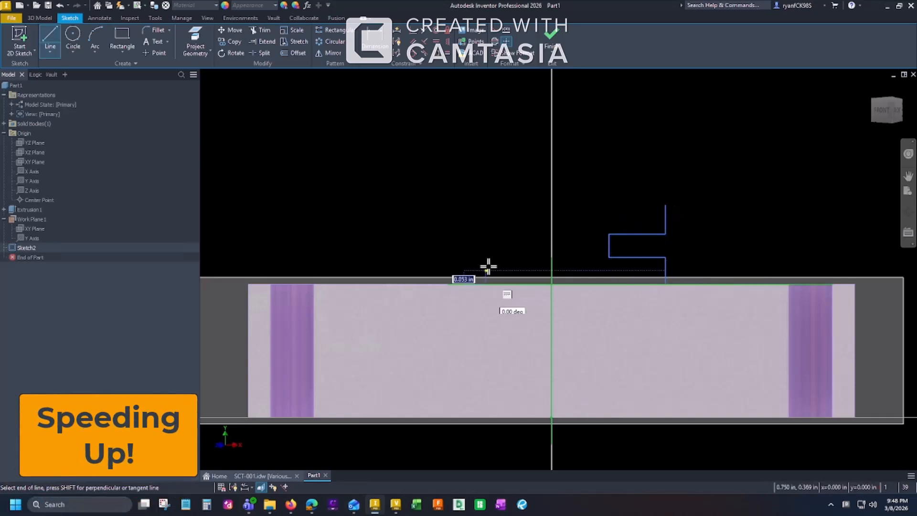
click(514, 257)
click(514, 234)
click(486, 235)
click(485, 205)
Join the two upper line ends with an arc and draw a small circle beneath it for the hole.
key(a)
click(486, 205)
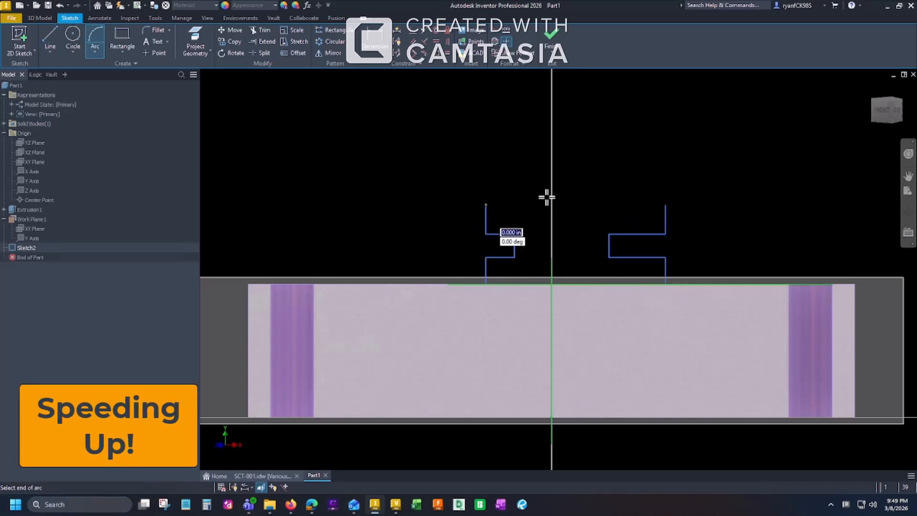
click(665, 206)
key(c)
click(576, 214)
click(590, 213)
Dimension the right side's lower edge, notch height and notch depth at 0.25 in each.
key(d)
click(666, 270)
click(698, 267)
text(.25)
key(Return)
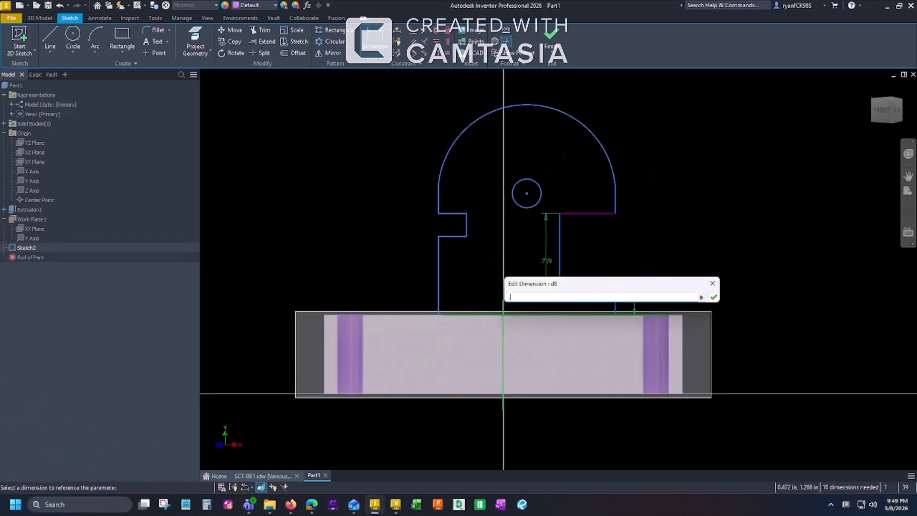
text(.25)
key(Return)
Dimension the circle's centre 0.75 in above the projected top edge.
click(527, 193)
click(573, 315)
click(729, 250)
text(.75)
key(Return)
Constrain the left notch's lower, inner and upper edges to the matching edges of the right notch.
ctrl+right_click(387, 180)
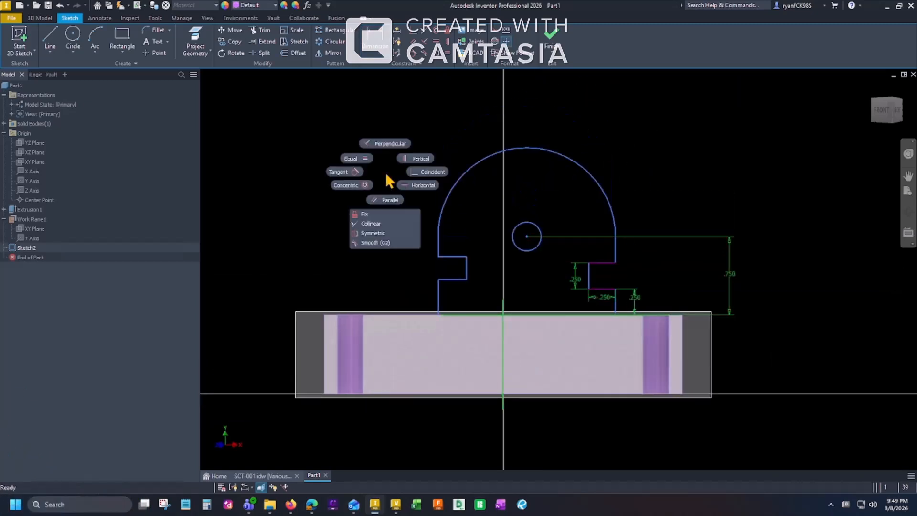
click(447, 289)
click(601, 289)
click(465, 278)
click(589, 277)
click(454, 263)
click(603, 262)
click(687, 276)
Set the lug's overall width to 1.5 in and the distance from the Y axis to its right side to d11/2.
text(d)
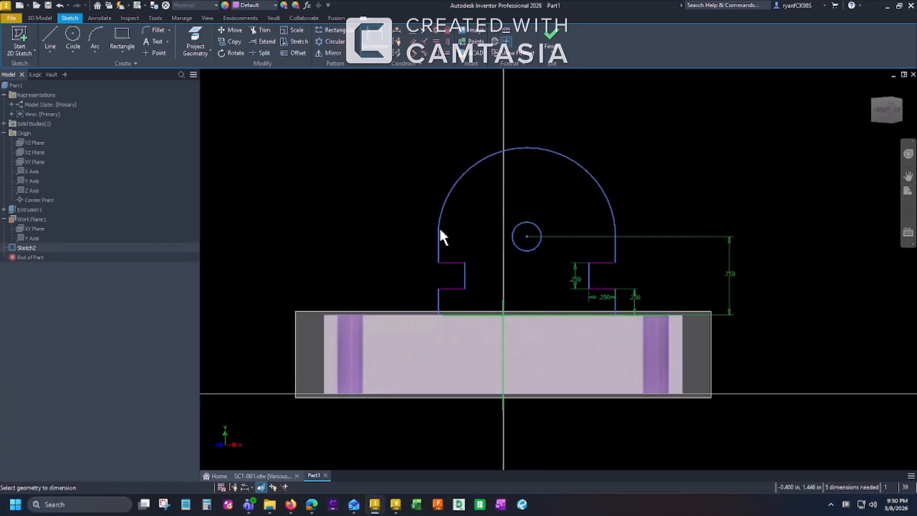
text(1.5)
key(Return)
click(504, 314)
click(615, 246)
click(558, 128)
text(d11/2)
key(Return)
Constrain the arc tangent to the left side line, dimension the circle's diameter at 0.75 in, and reposition that dimension.
click(549, 172)
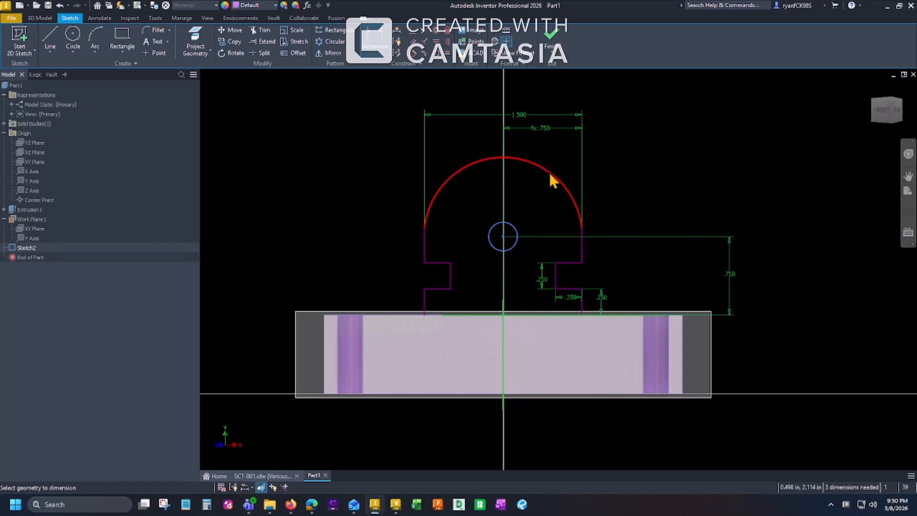
click(426, 239)
scroll(602, 174, down, 2)
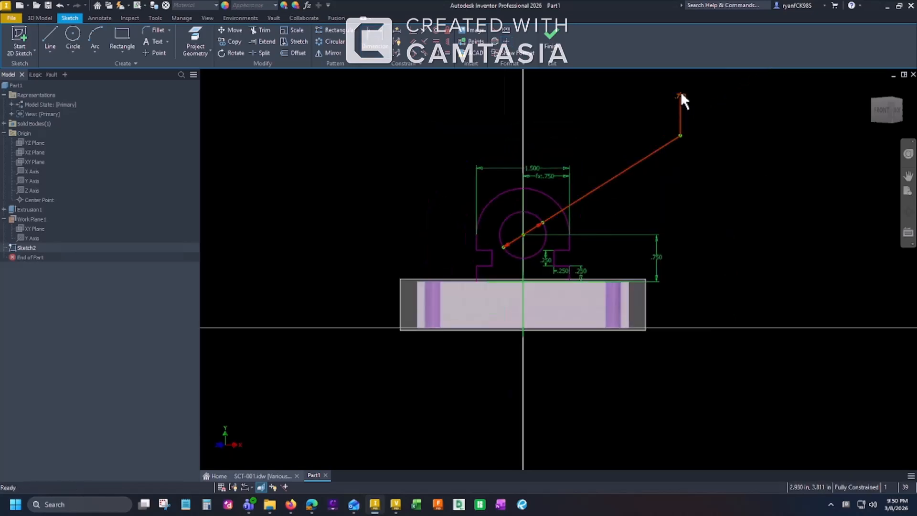
click(683, 91)
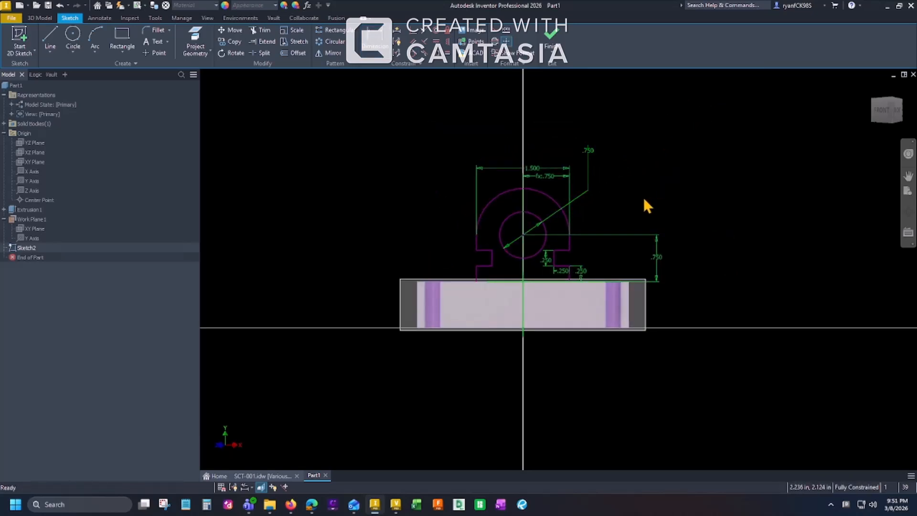
Finish the lug profile sketch and return to the 3D model.
key(l)
key(Escape)
click(556, 37)
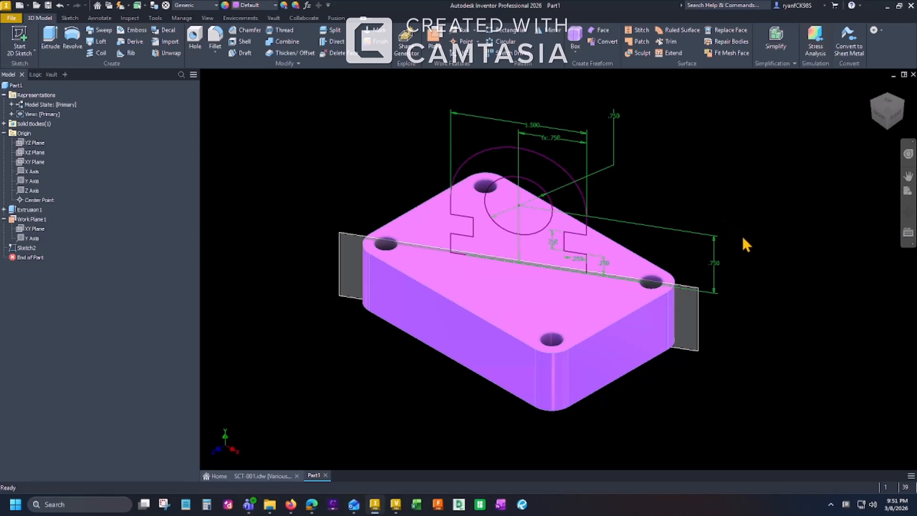
mouse_move(743, 238)
shift+middle_down()
mouse_move(715, 207)
mouse_move(693, 228)
mouse_move(649, 242)
mouse_move(736, 203)
mouse_move(780, 213)
mouse_move(757, 228)
shift+middle_up()
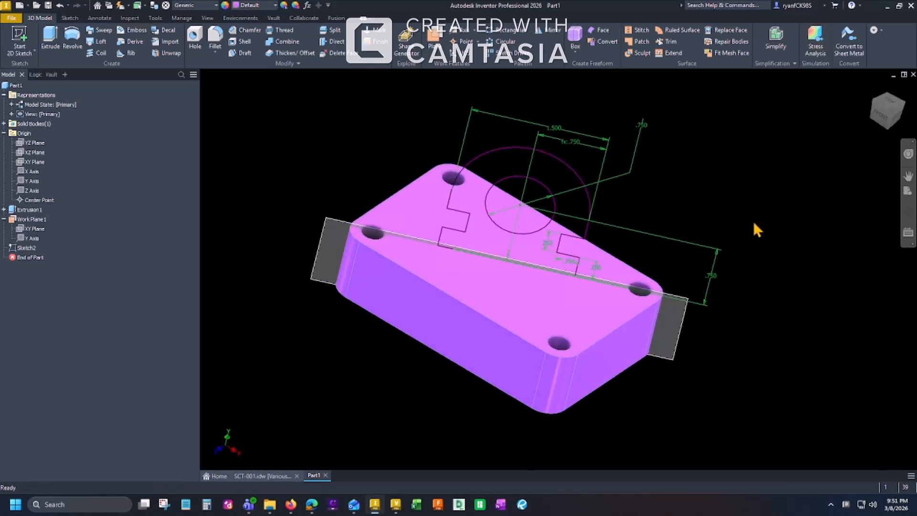
Extrude both halves of the lug profile symmetrically about the work plane to a total distance of 1 in, leaving the hole open.
key(e)
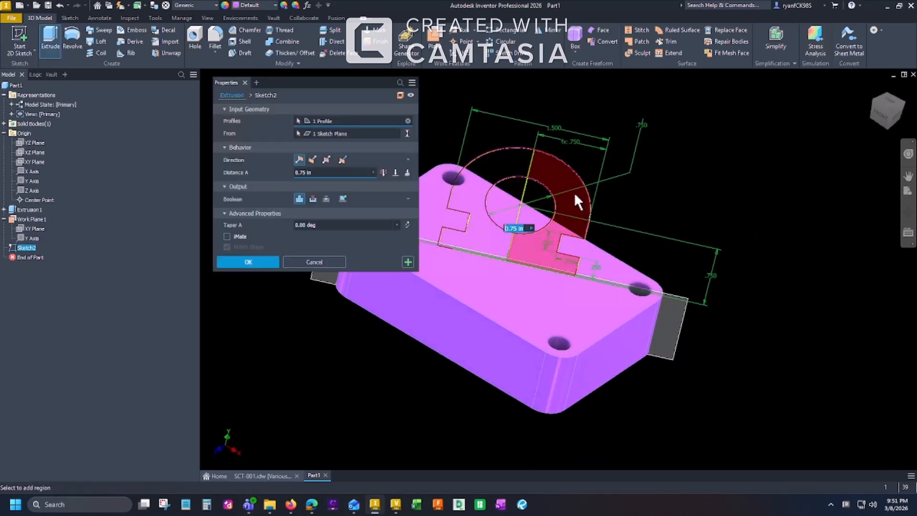
click(574, 192)
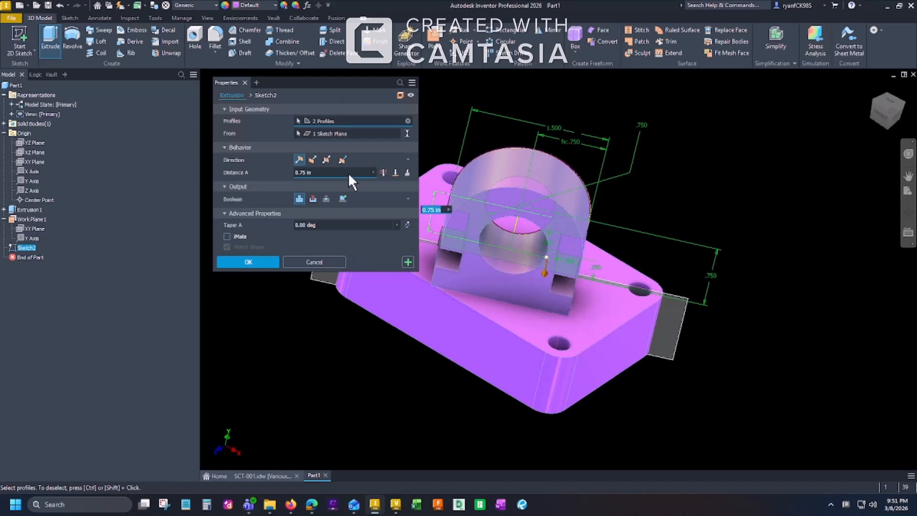
click(327, 160)
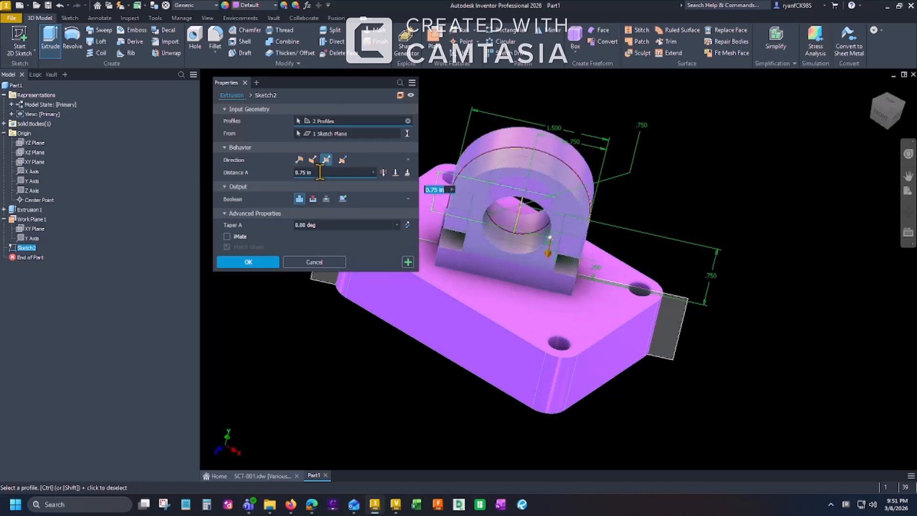
text(1)
mouse_move(687, 207)
shift+middle_down()
mouse_move(554, 207)
mouse_move(688, 207)
shift+middle_up()
click(257, 262)
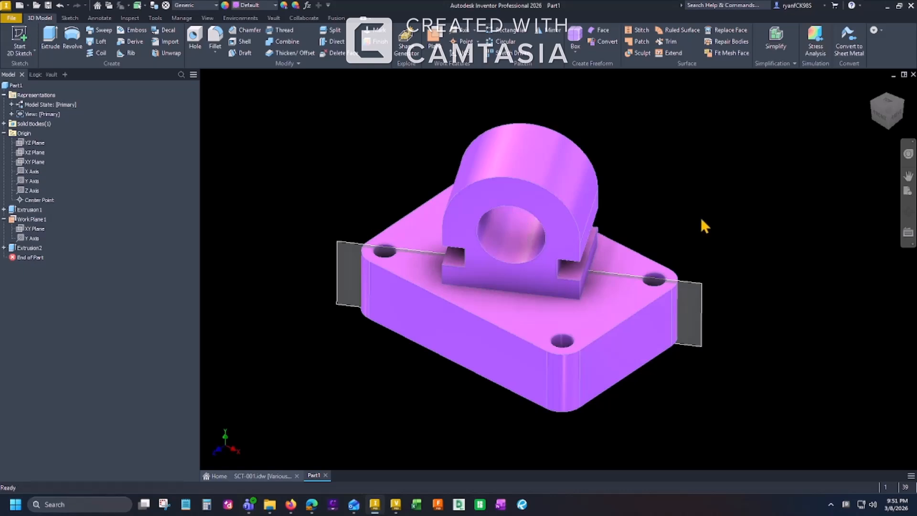
mouse_move(701, 220)
shift+middle_down()
mouse_move(643, 188)
mouse_move(626, 229)
mouse_move(693, 207)
mouse_move(693, 232)
shift+middle_up()
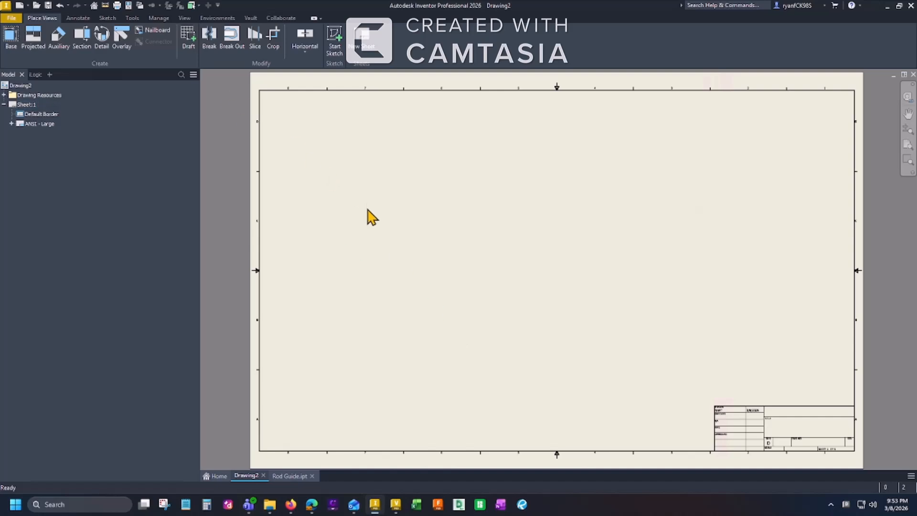
Place a front base view of Rod Guide.ipt at 2:1 scale on the drawing sheet, with a projected top view above it.
click(10, 36)
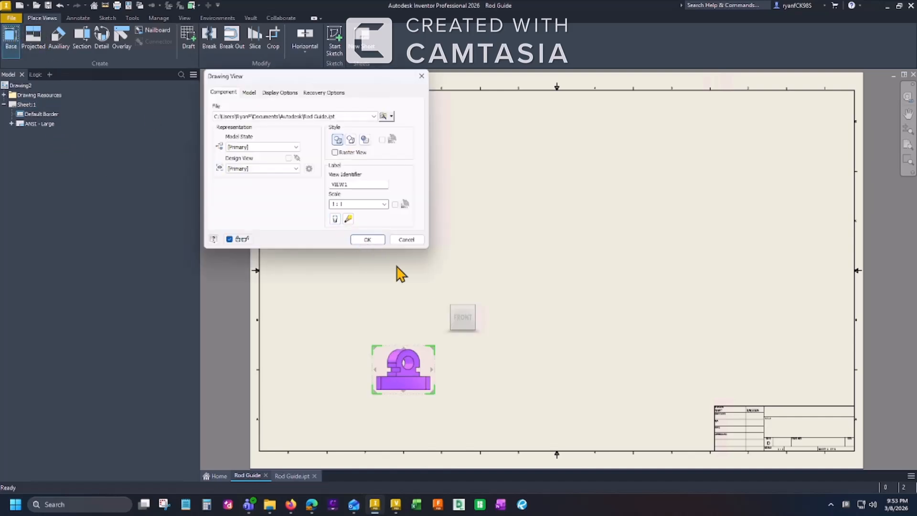
click(384, 205)
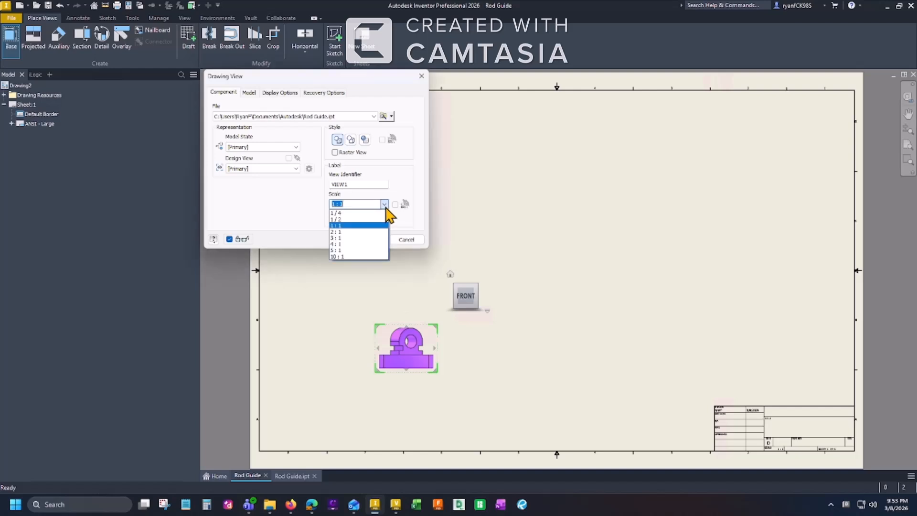
click(348, 237)
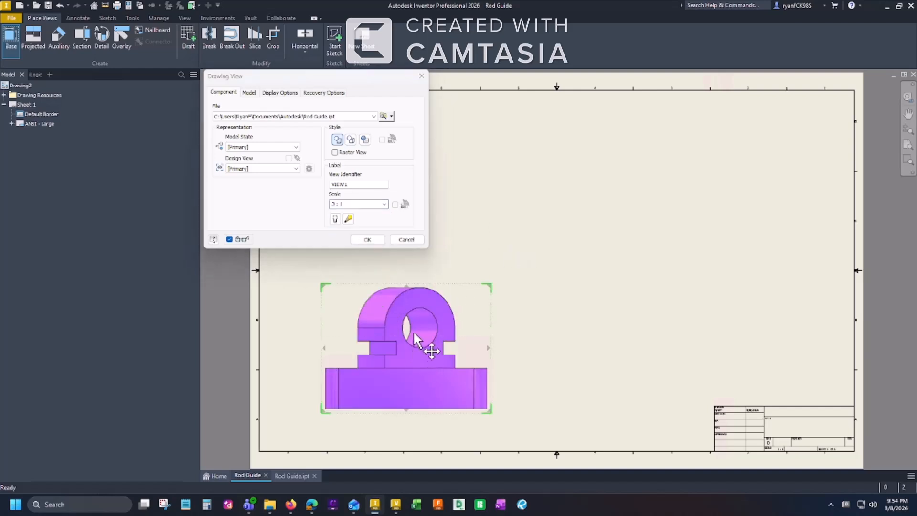
click(384, 204)
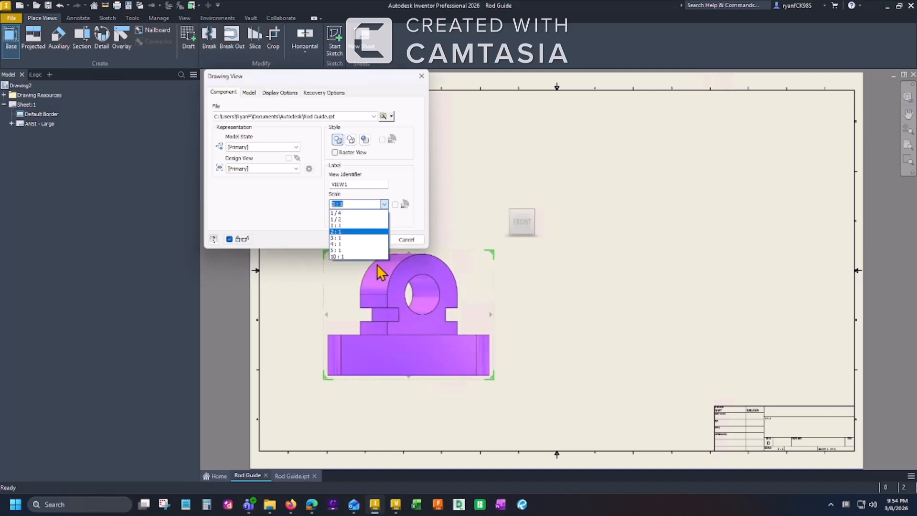
click(366, 231)
drag(419, 324, 410, 333)
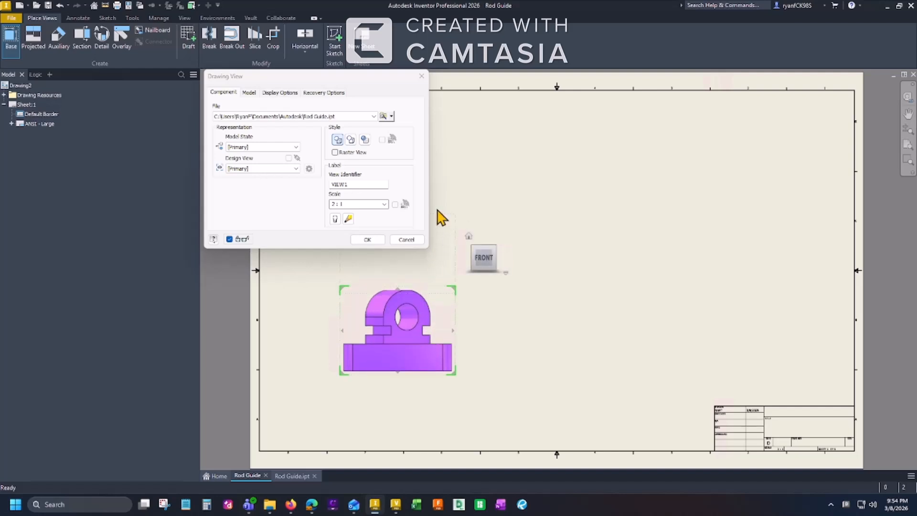
click(442, 187)
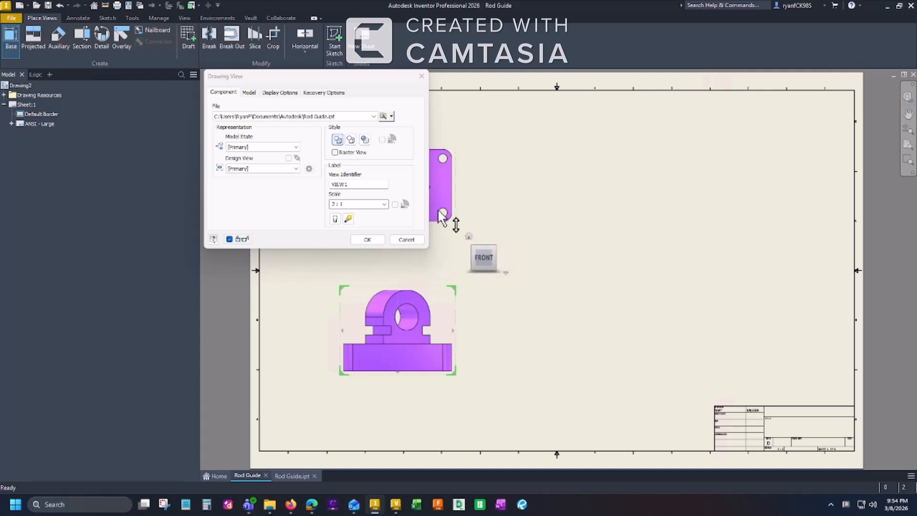
click(366, 239)
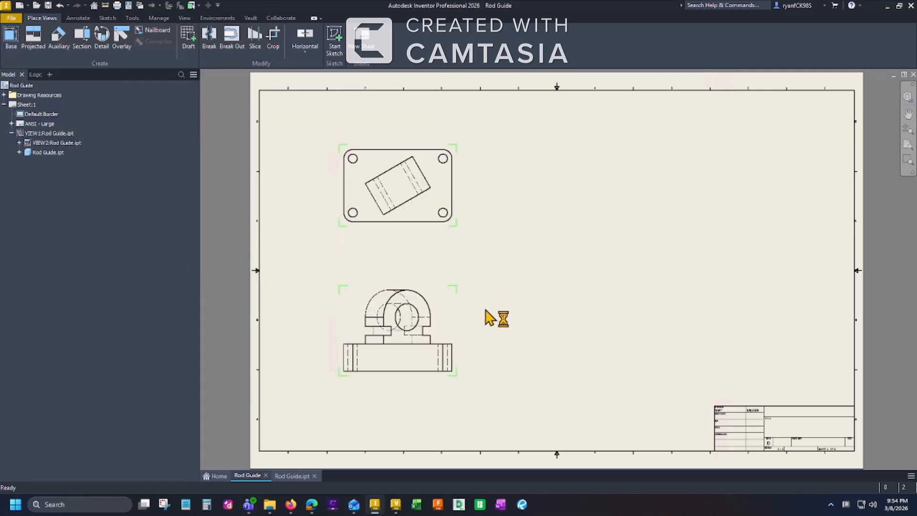
Spread the two views apart by moving the front view slightly down and the top view slightly up.
click(458, 328)
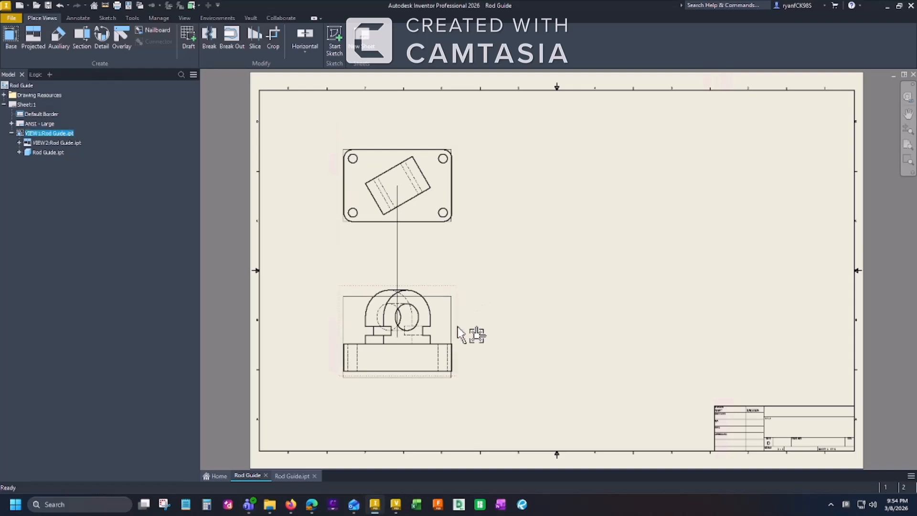
click(443, 232)
drag(444, 232, 420, 223)
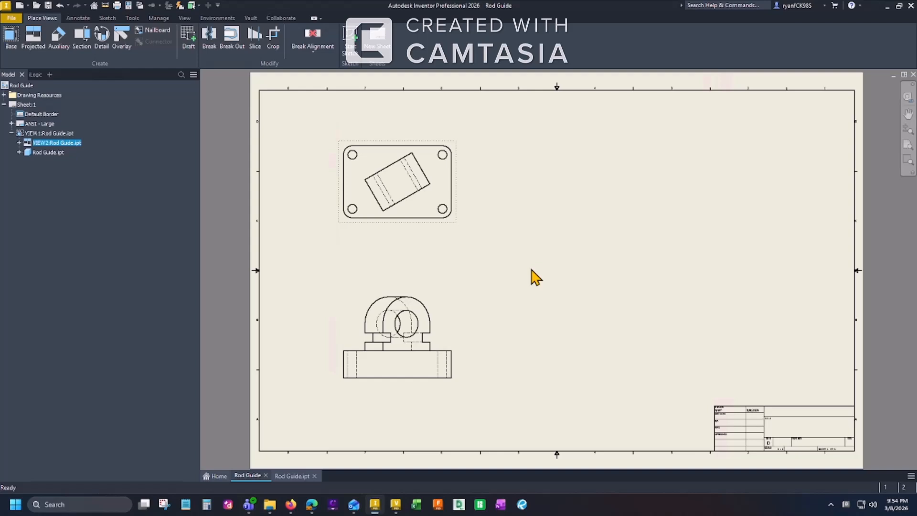
key(Escape)
Create a 2:1 auxiliary view from the top view, projected perpendicular to the lug's lower angled edge, and shift it along its projection direction.
click(59, 40)
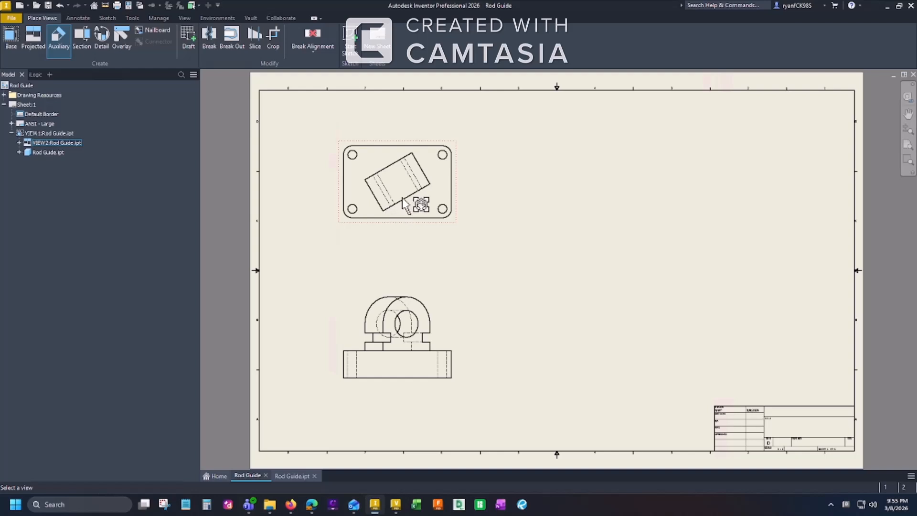
click(446, 177)
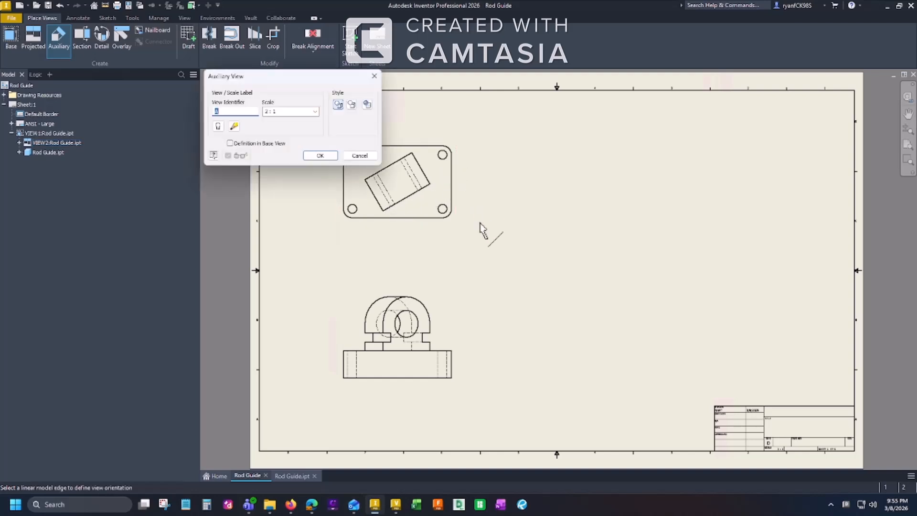
click(412, 195)
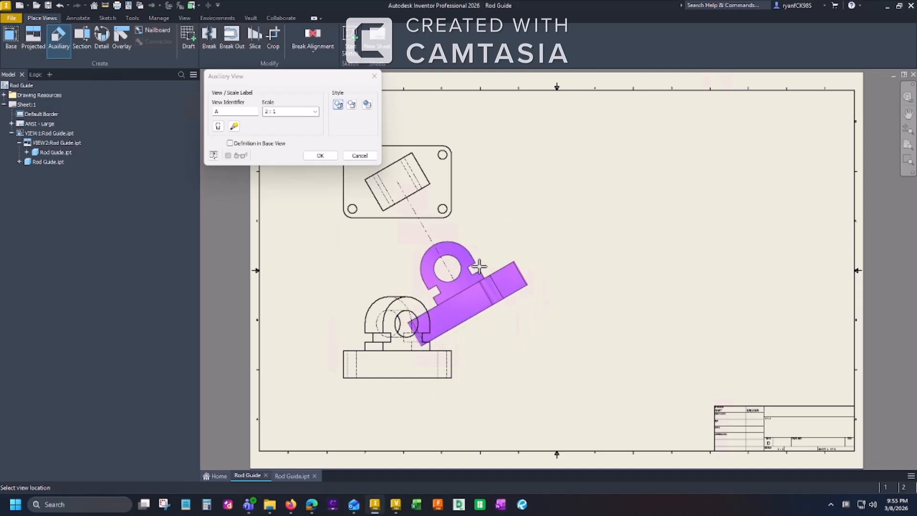
click(479, 267)
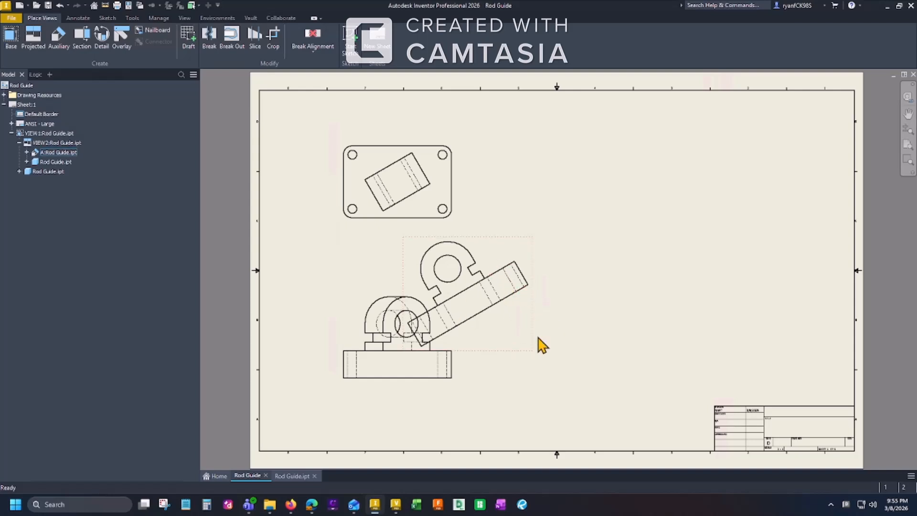
drag(535, 309, 513, 300)
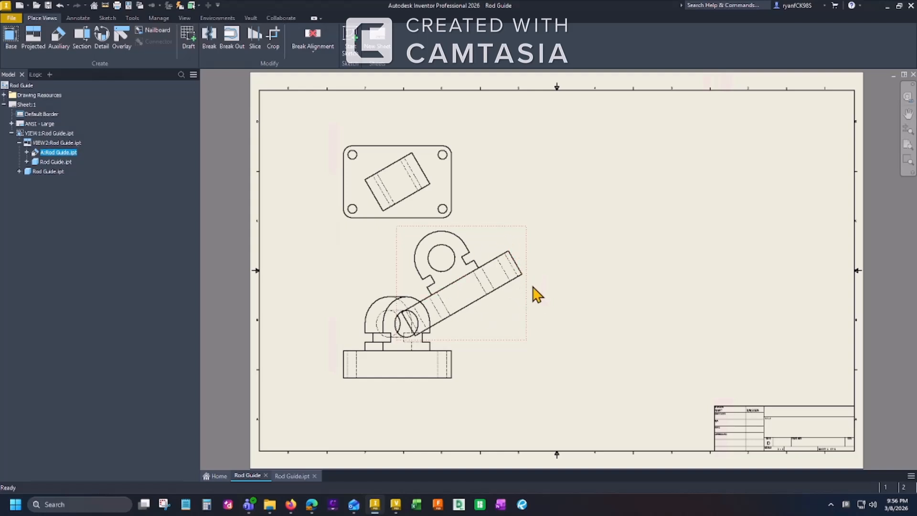
Break the auxiliary view's alignment with the top view and move it into the open area to the right of the other views.
right_click(522, 239)
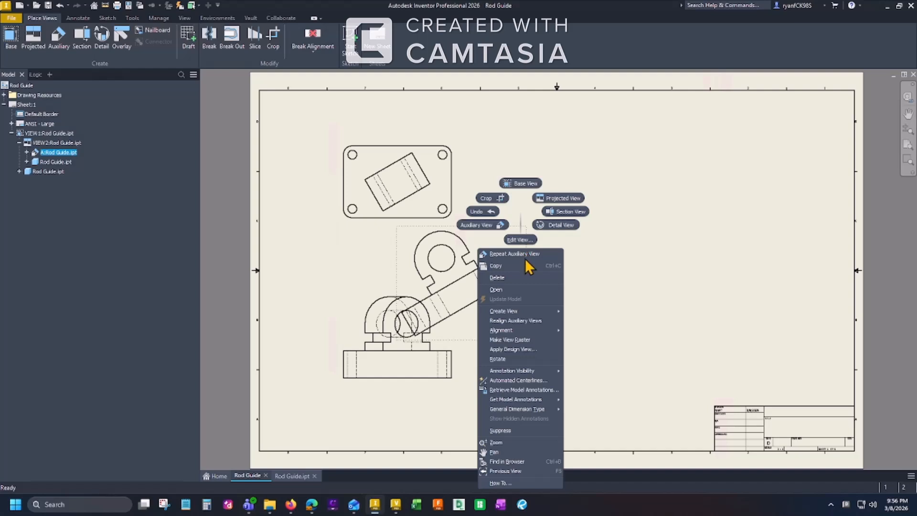
mouse_move(551, 332)
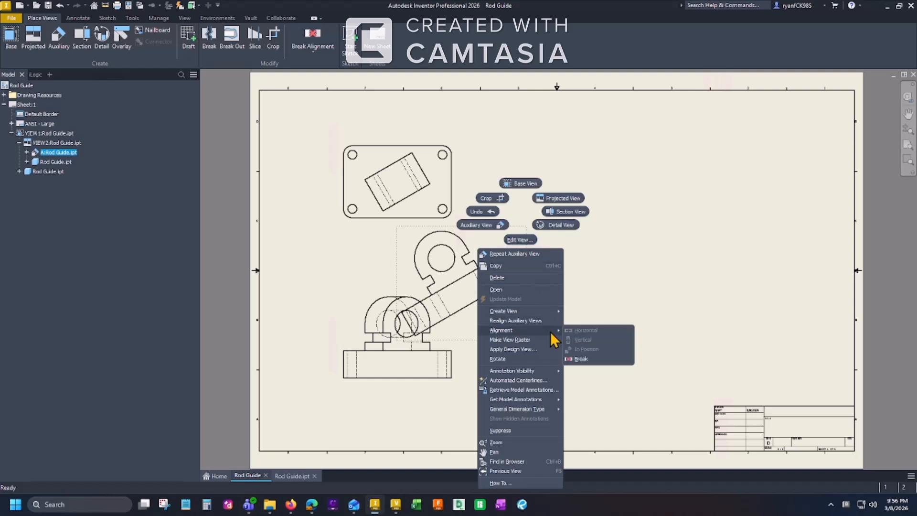
click(584, 362)
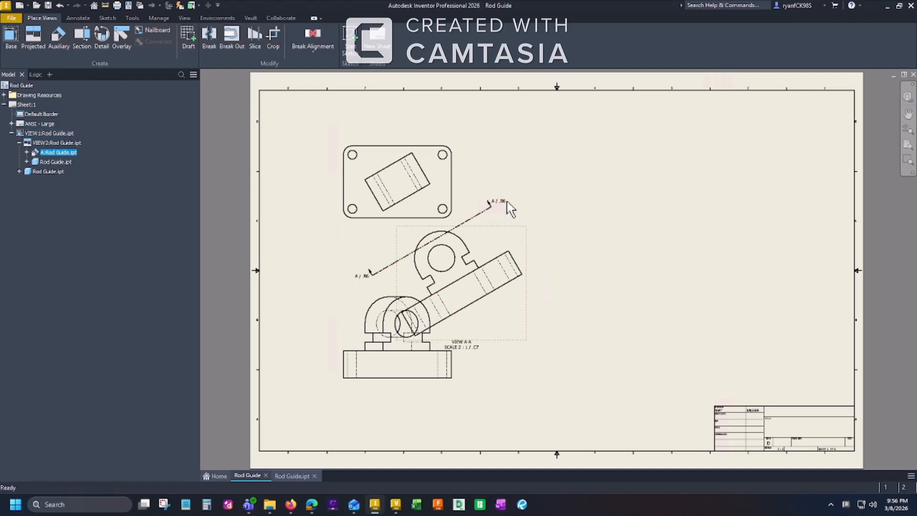
drag(529, 254, 645, 247)
drag(369, 271, 471, 244)
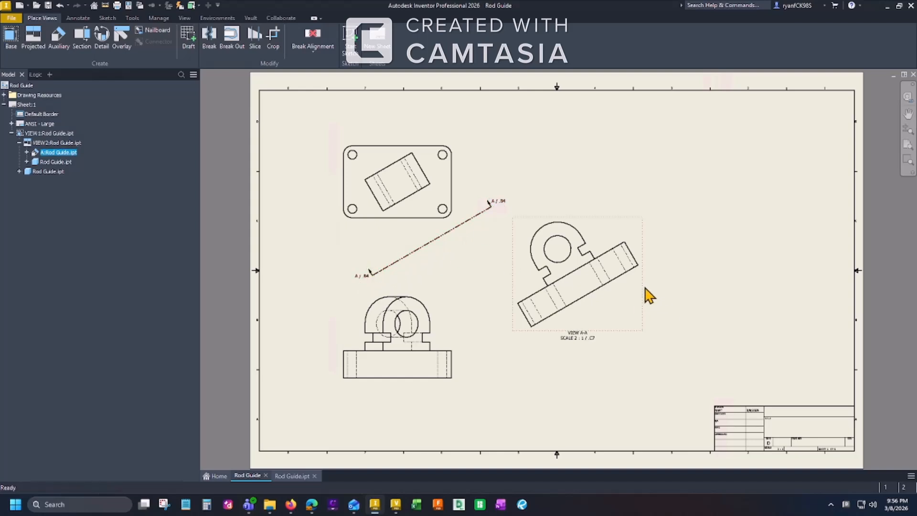
drag(646, 303, 668, 293)
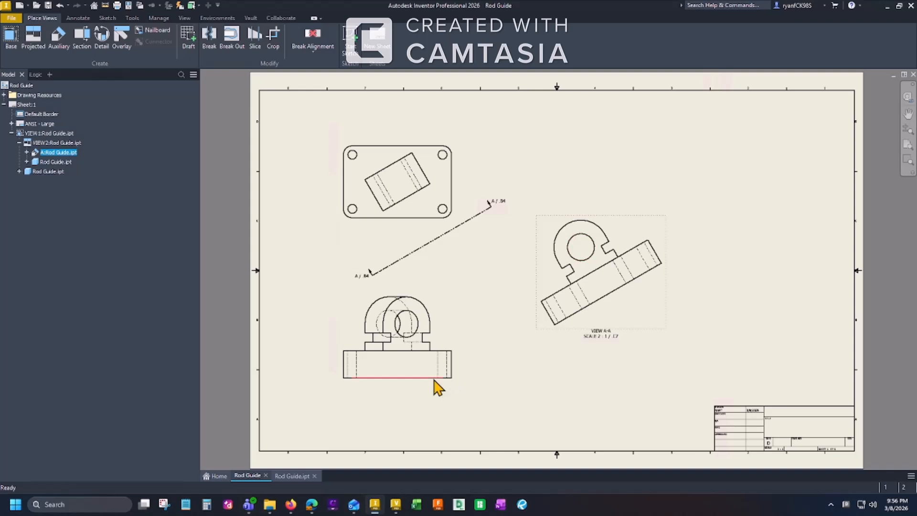
drag(576, 331, 556, 337)
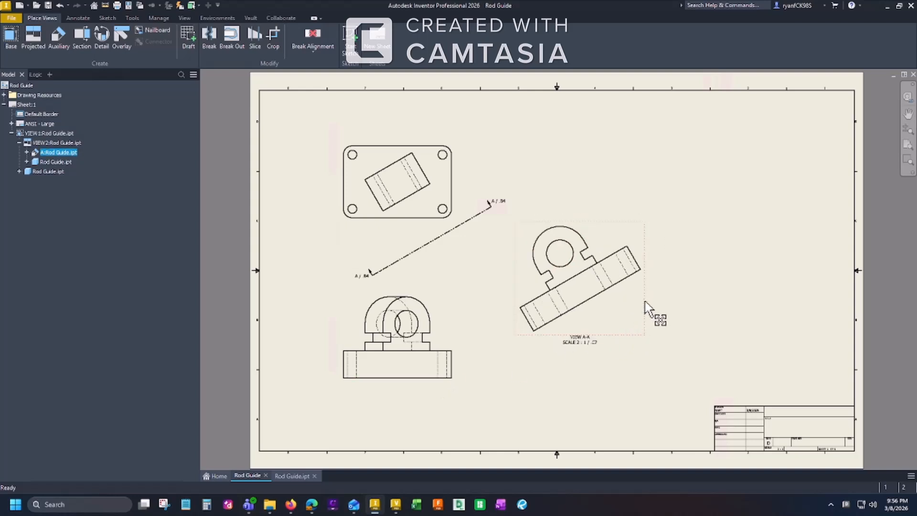
drag(429, 242, 369, 274)
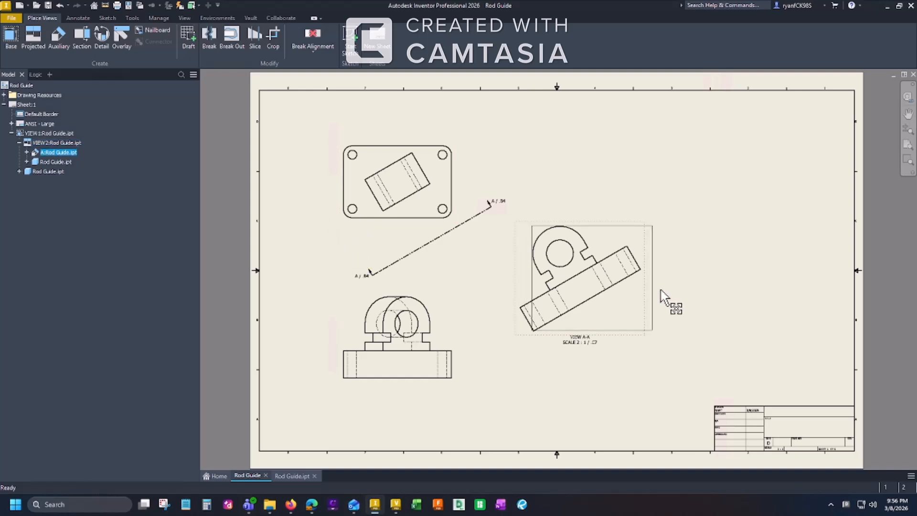
Dimension the radius of the lug's outer arc and the diameter of its hole in the auxiliary view.
scroll(588, 263, down, 3)
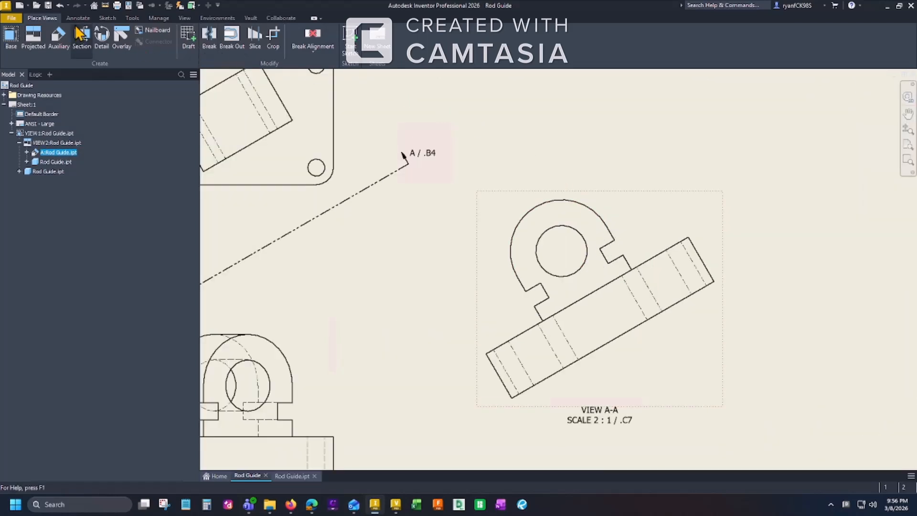
click(77, 19)
click(18, 40)
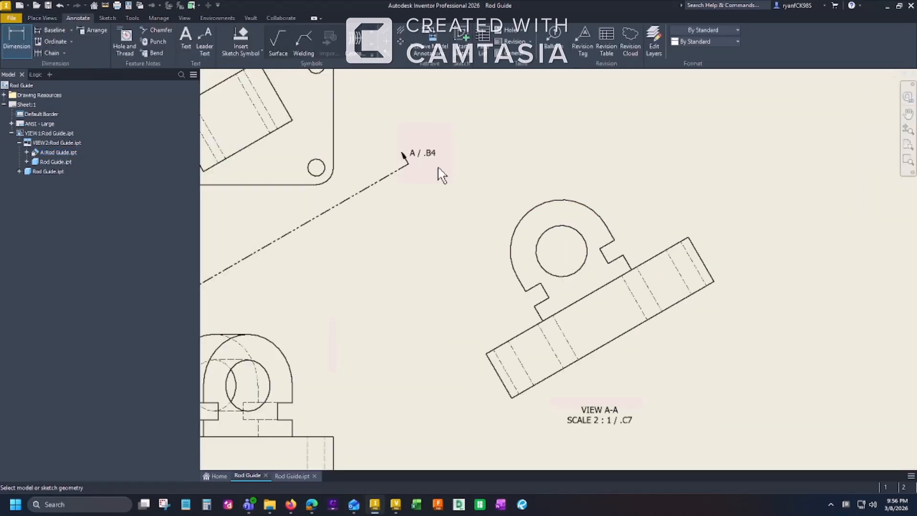
click(579, 203)
click(591, 178)
click(538, 240)
click(488, 224)
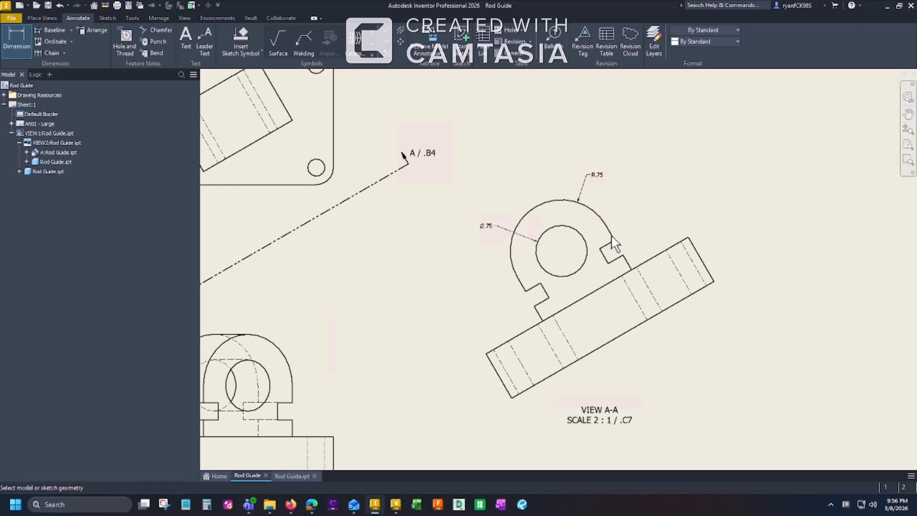
Dimension the perpendicular distance from the hole's centre to the plate's top edge in the auxiliary view.
scroll(614, 241, up, 3)
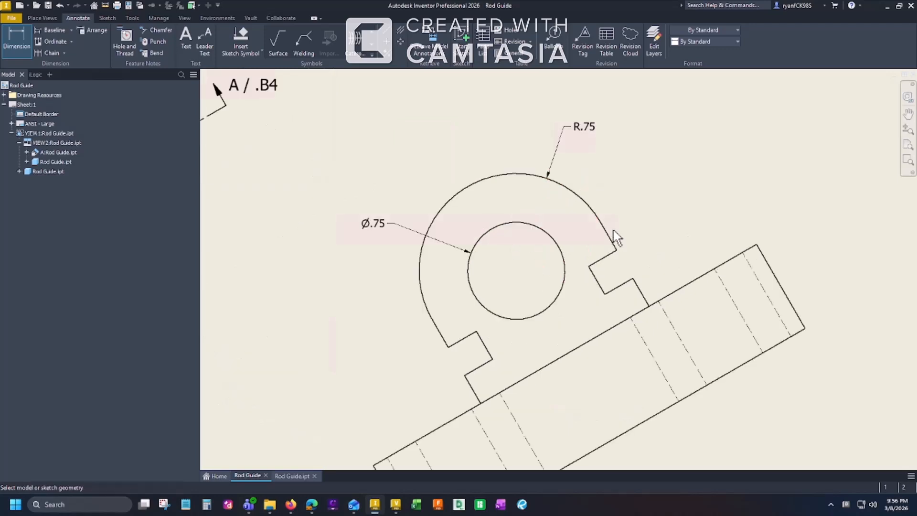
click(555, 251)
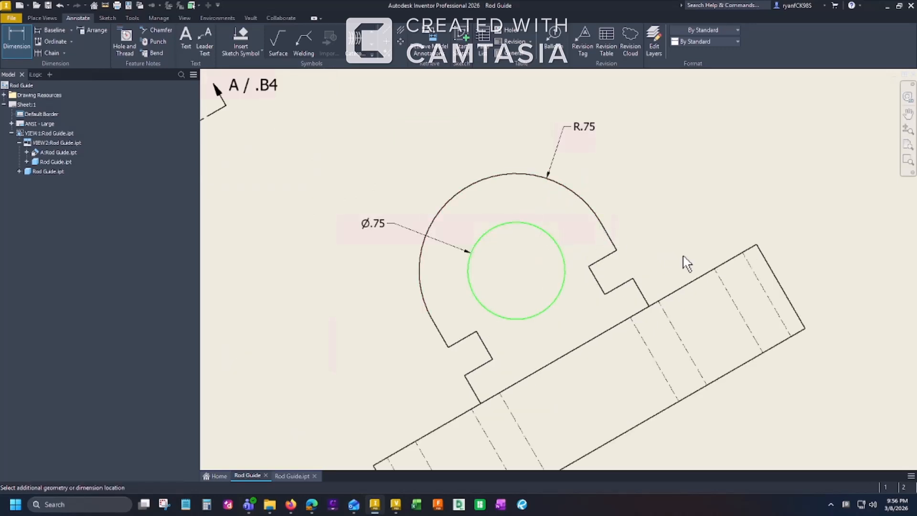
click(702, 277)
click(749, 187)
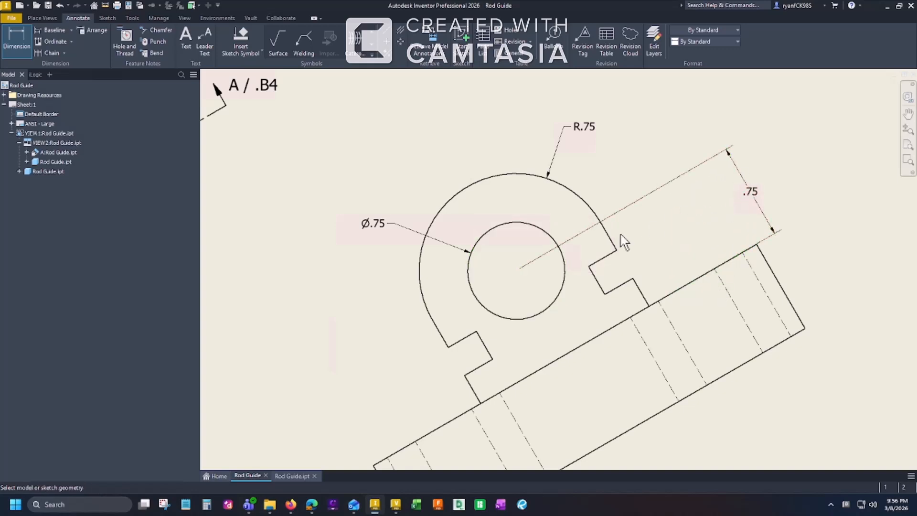
Dimension the short lug edge between the plate and the right-hand notch, and that notch's depth, both aligned to their edges in the auxiliary view.
click(642, 293)
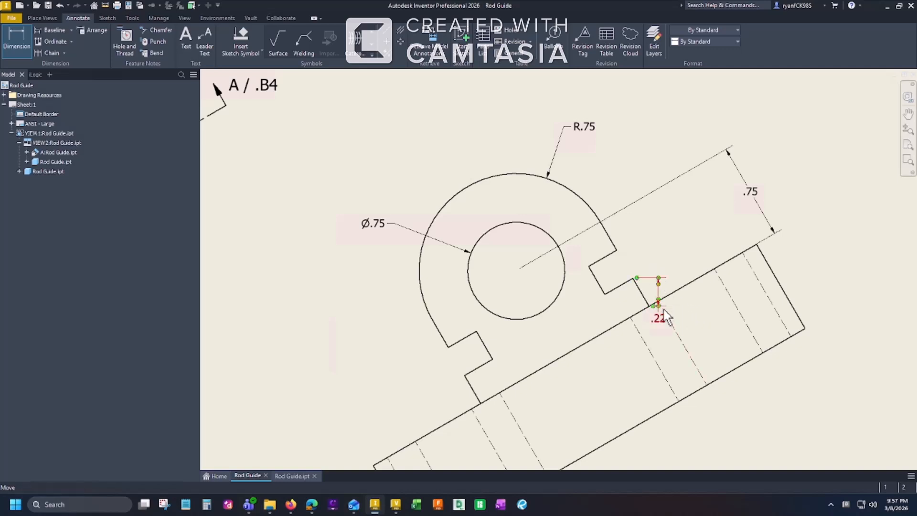
key(Escape)
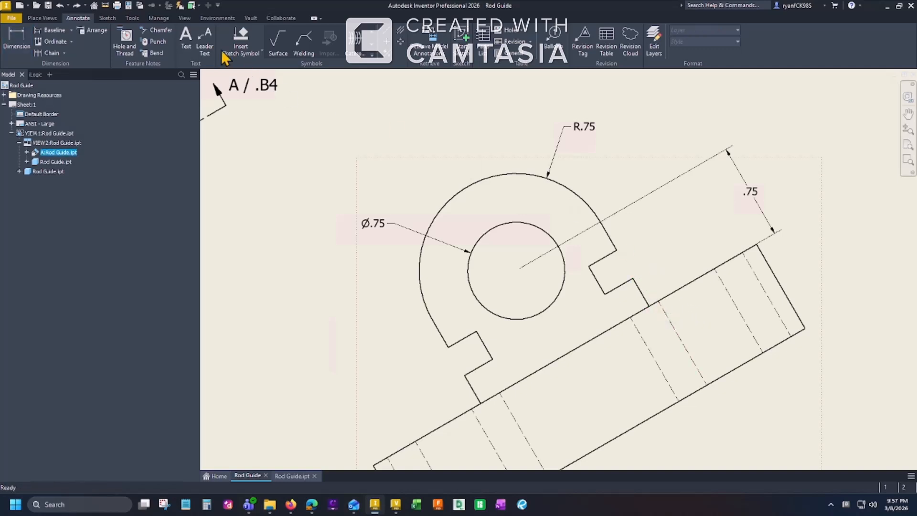
click(16, 41)
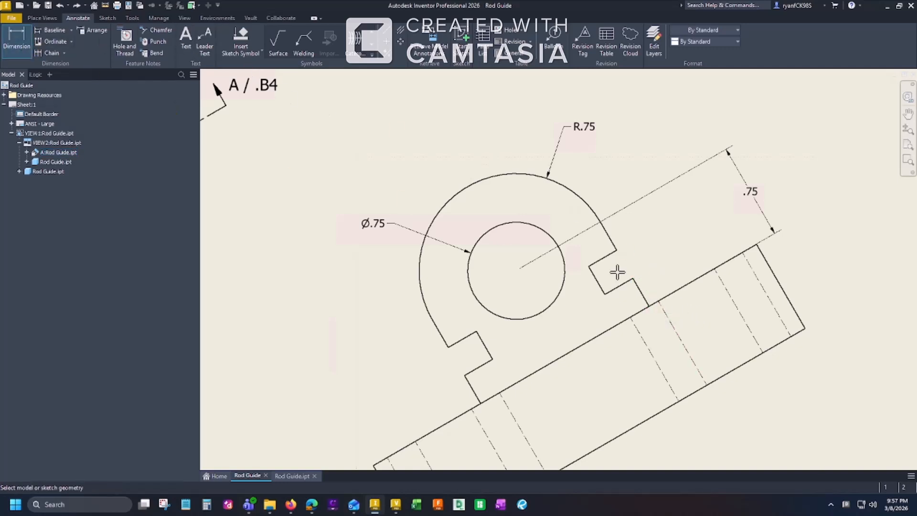
click(640, 284)
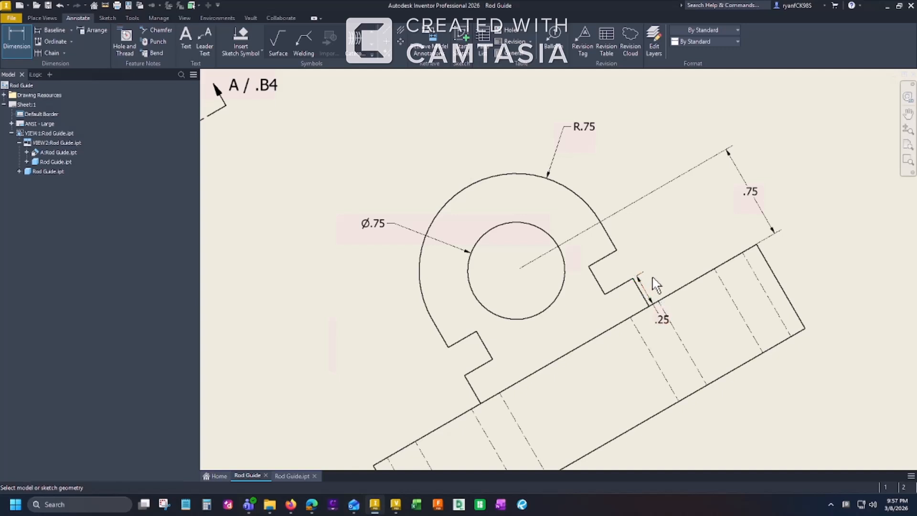
click(621, 284)
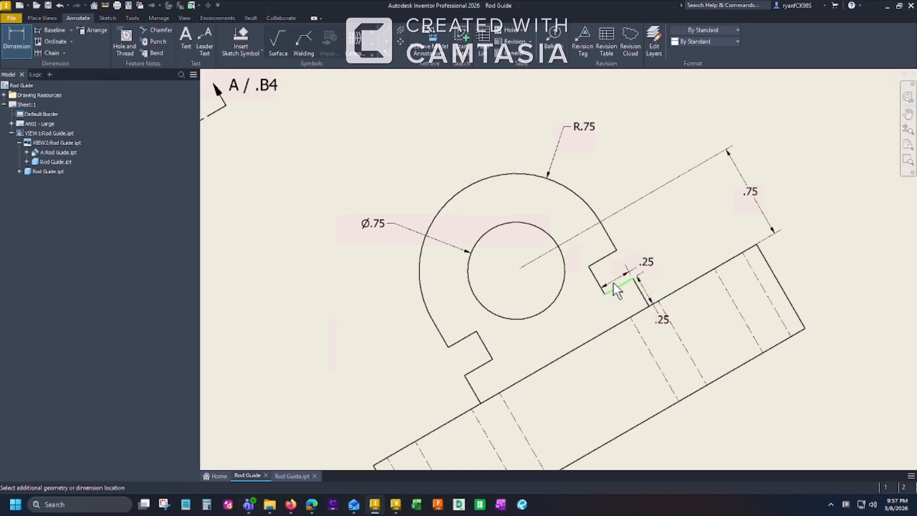
click(622, 281)
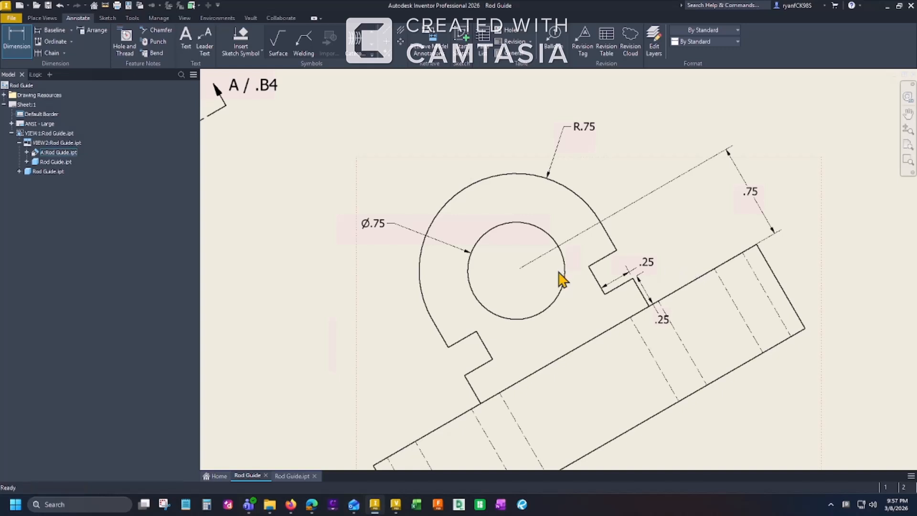
scroll(564, 274, down, 2)
key(Escape)
scroll(699, 356, down, 2)
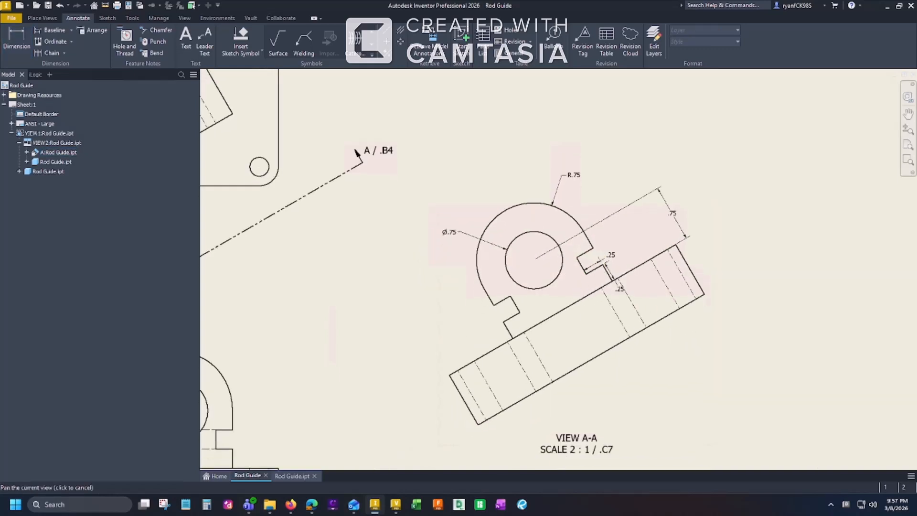
scroll(653, 313, down, 1)
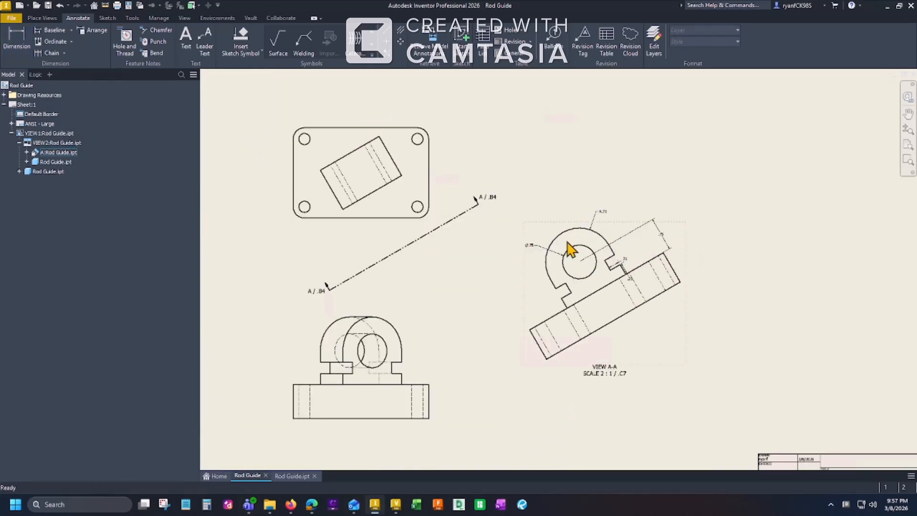